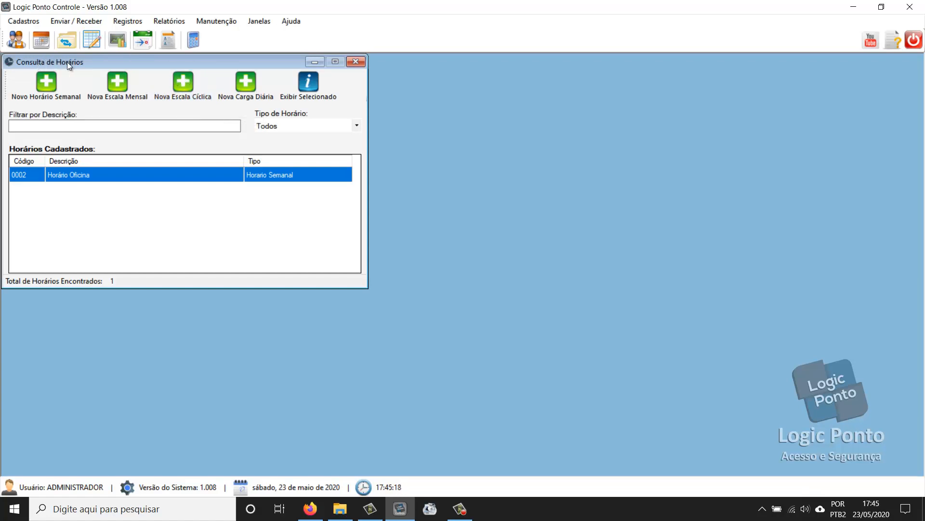
- Reopen the registered schedules list and start a new cyclic schedule
click(355, 61)
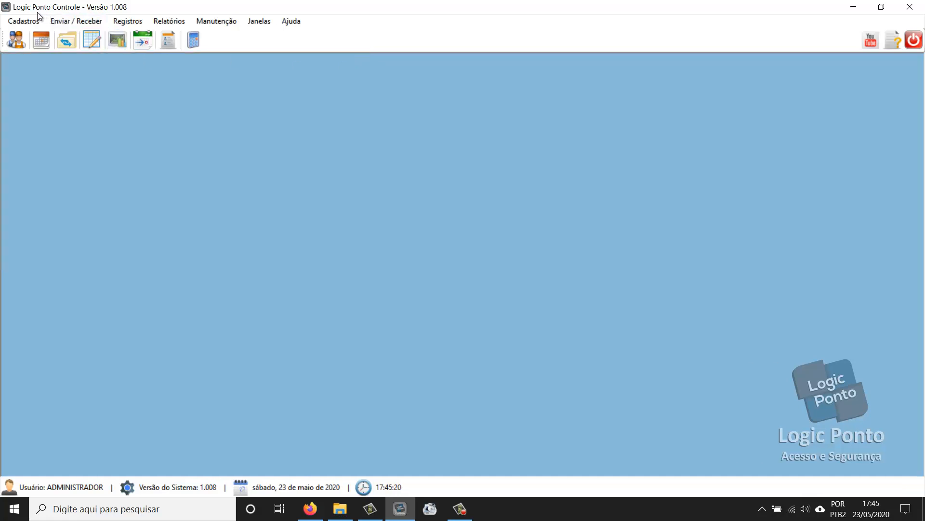
click(8, 25)
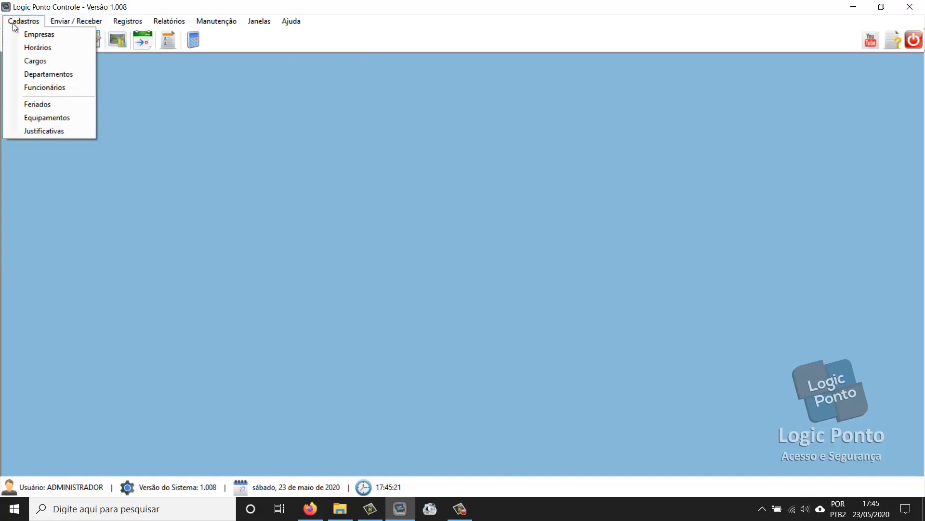
click(35, 48)
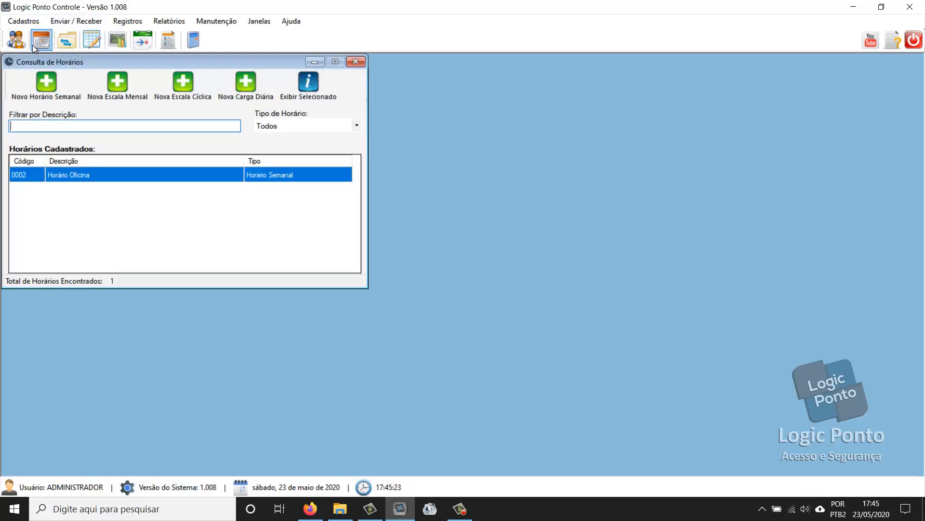
click(182, 85)
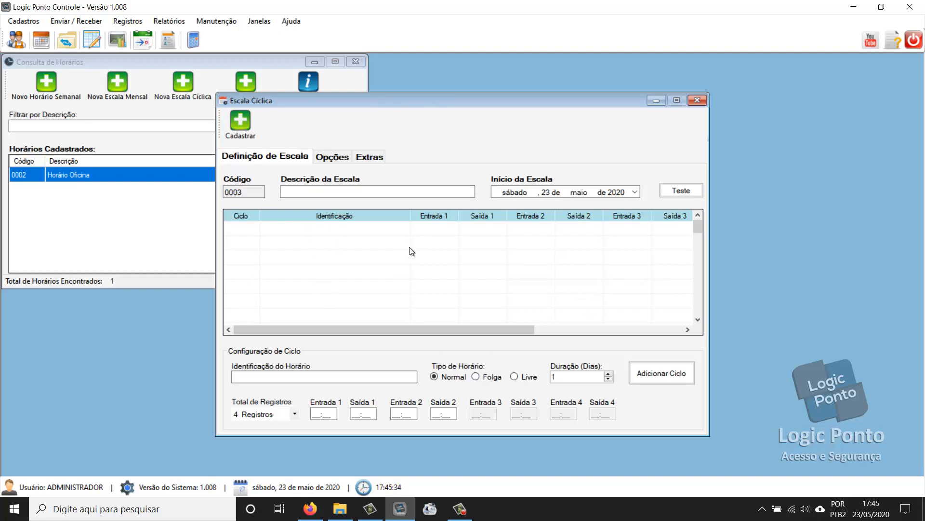
- Enter "Escala 12X36 Noturna (A)" as the description of the new cyclic schedule
click(361, 195)
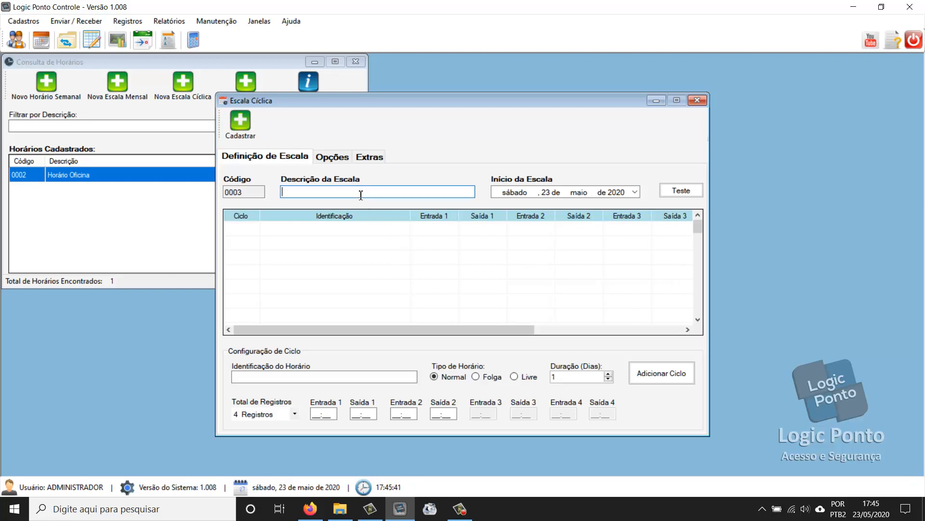
text(Escala 12X36 Noturna (A))
double_click(368, 193)
click(316, 376)
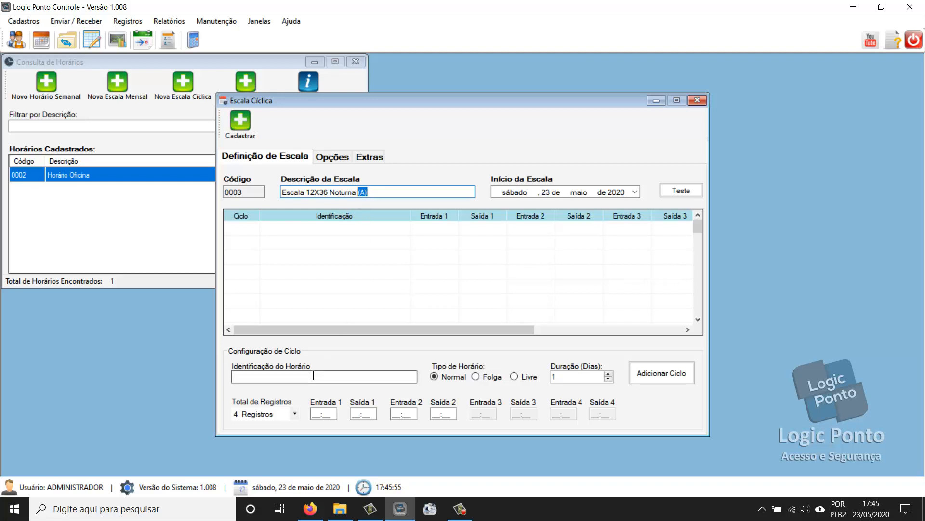
- Set the cyclic schedule's start date to 1 May 2020
click(546, 193)
text(1)
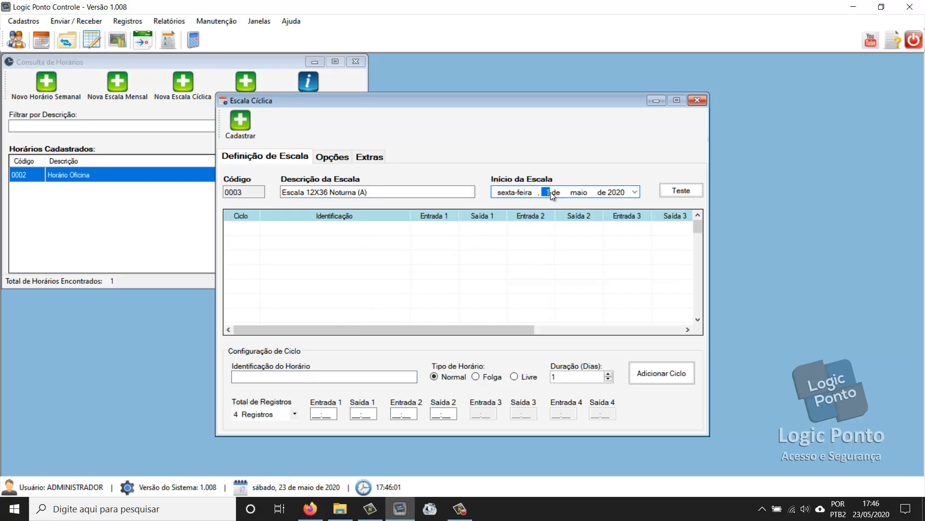
key(Right)
key(Right)
key(Left)
key(Right)
key(Left)
key(Left)
key(Right)
key(Right)
key(Left)
key(Right)
drag(386, 192, 282, 191)
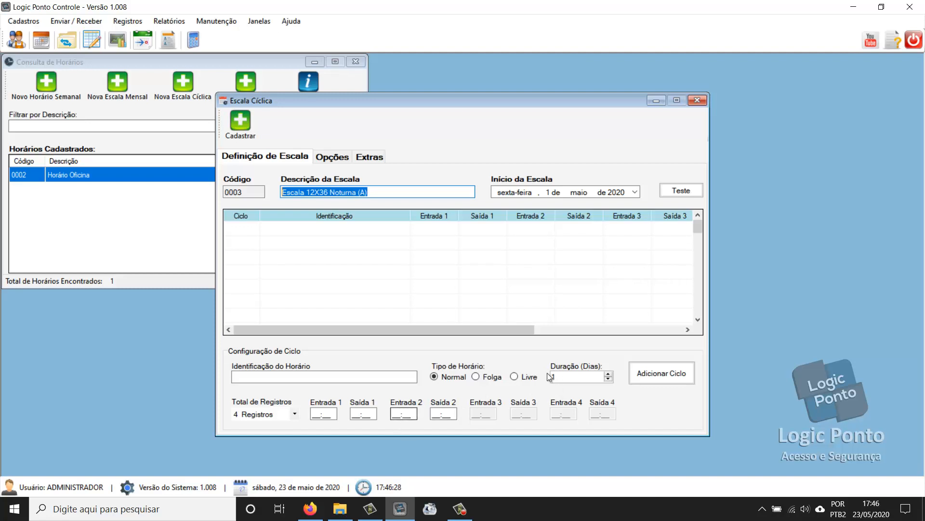
- Try a cycle duration of 2 days, look over the entry and exit time fields, and restore the duration to 1 day
click(573, 378)
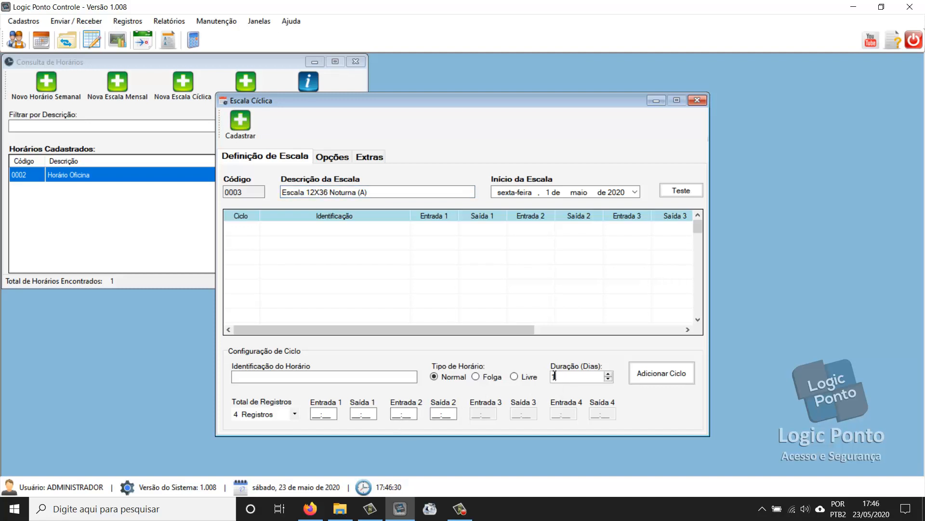
text(2)
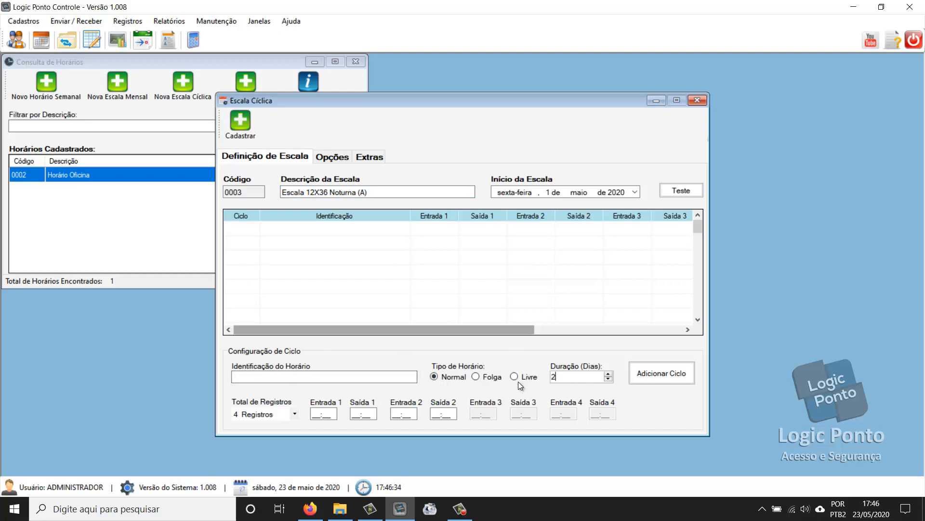
click(324, 414)
click(363, 414)
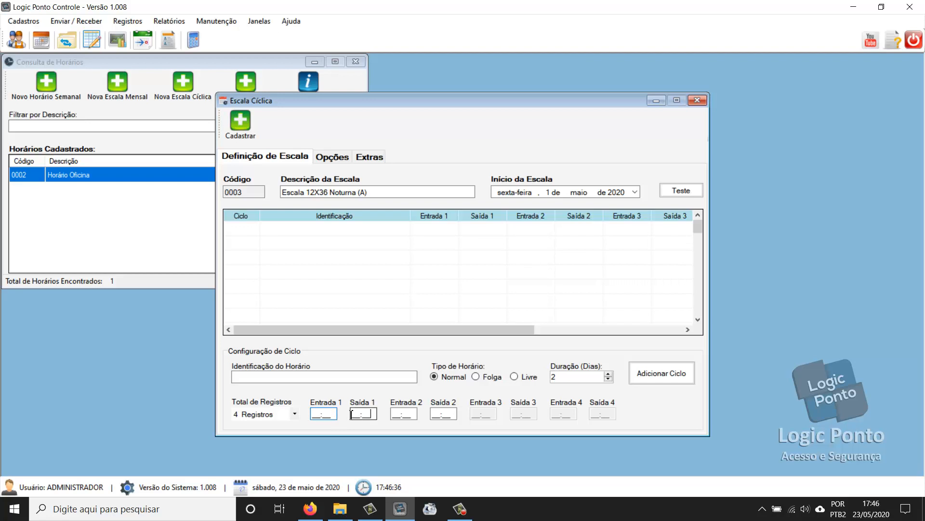
click(407, 412)
click(444, 413)
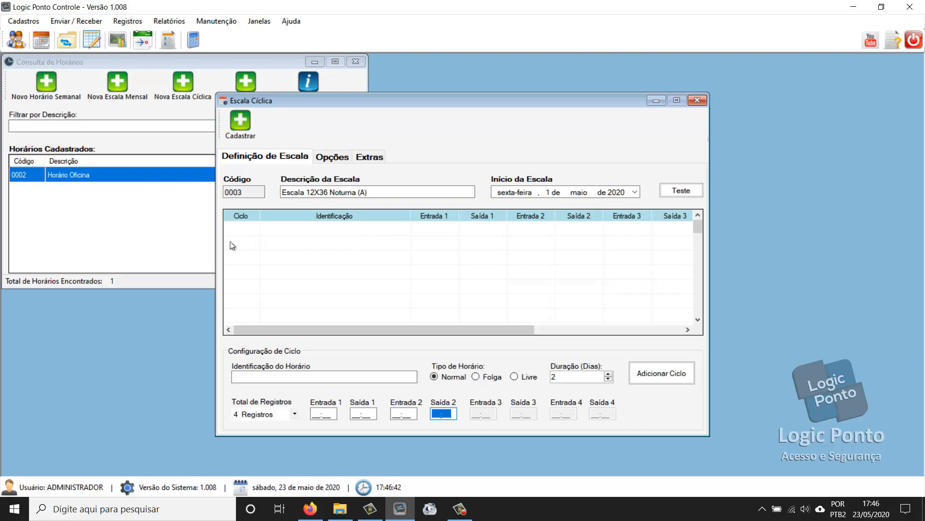
double_click(553, 377)
text(1)
drag(567, 380, 553, 378)
click(328, 376)
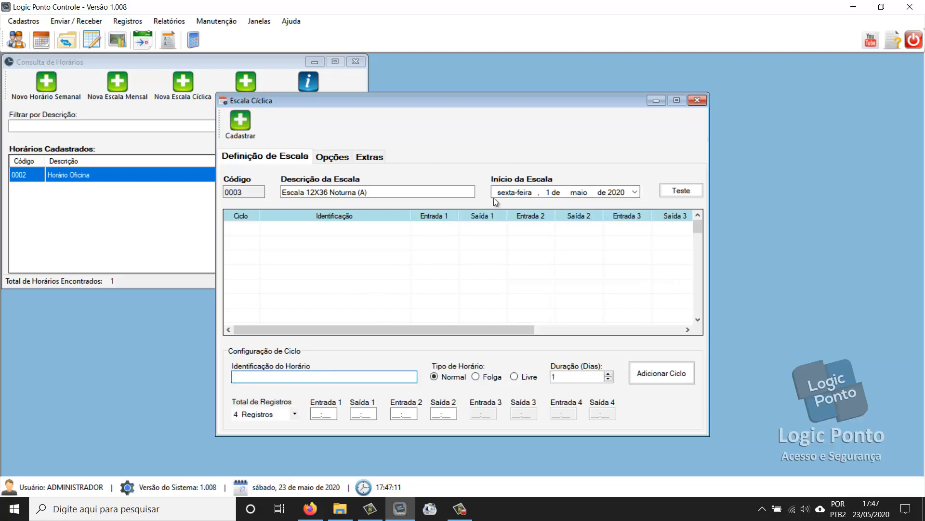
drag(389, 192, 276, 185)
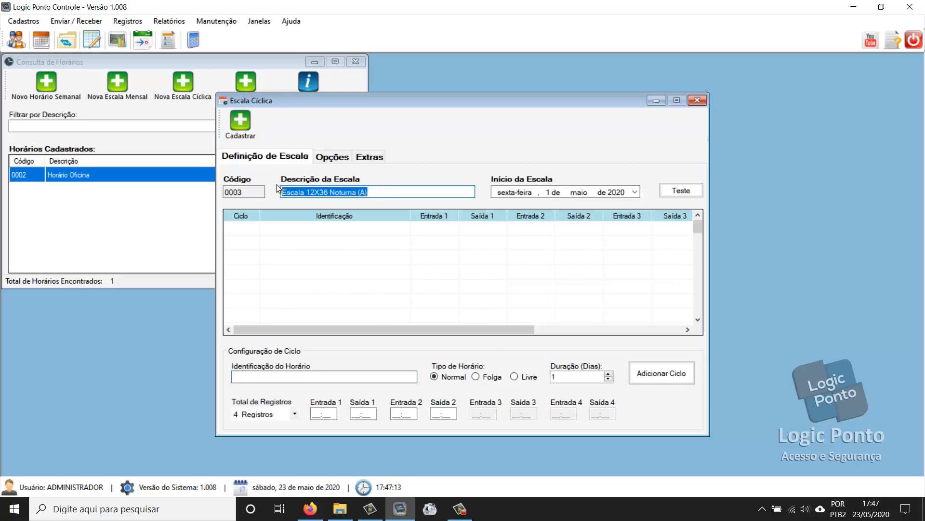
click(549, 193)
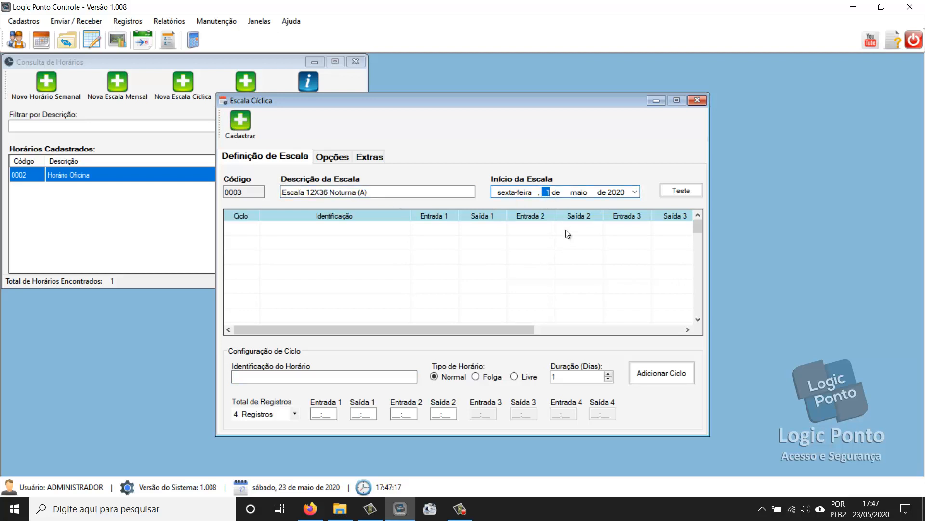
- Identify the first cycle of the schedule as "Expediente"
click(341, 378)
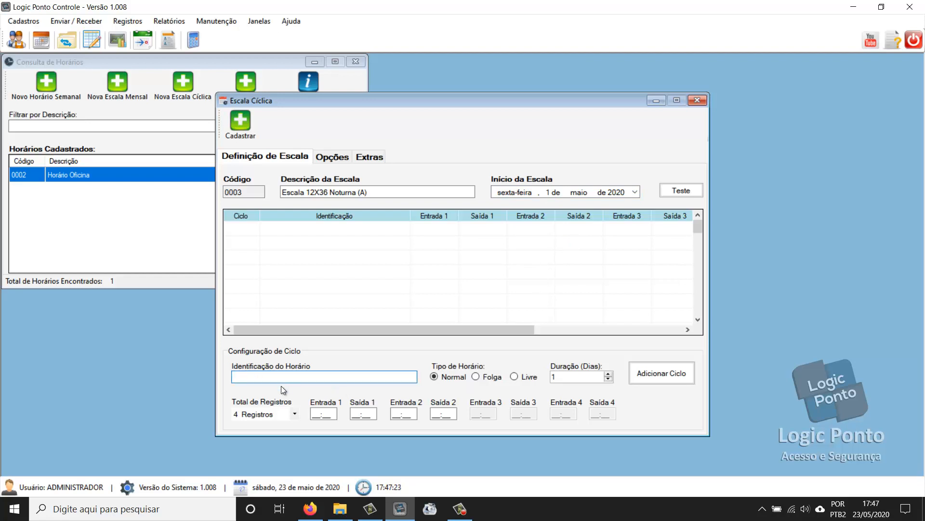
text(Expediente)
click(570, 379)
double_click(572, 377)
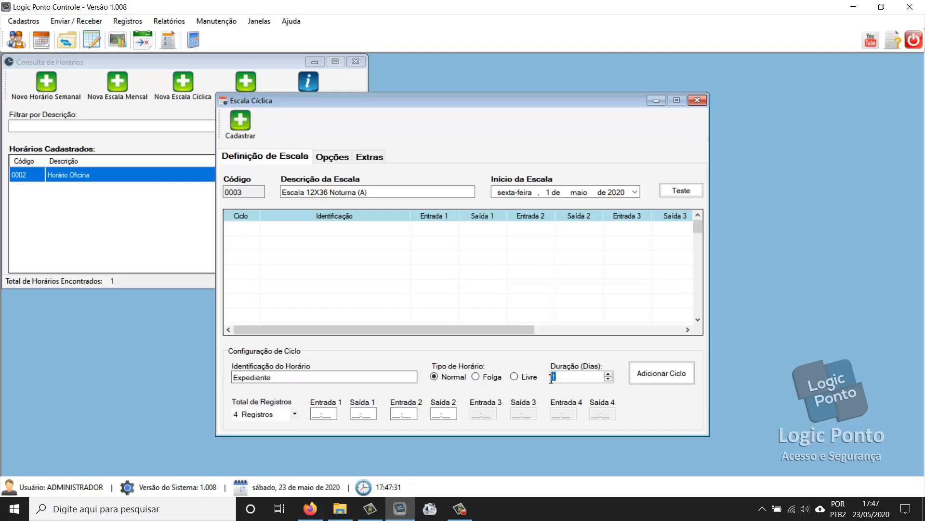
- Set the Expediente times to 20:00, 00:00, 01:00 and 08:00 and add the cycle to the schedule
click(323, 416)
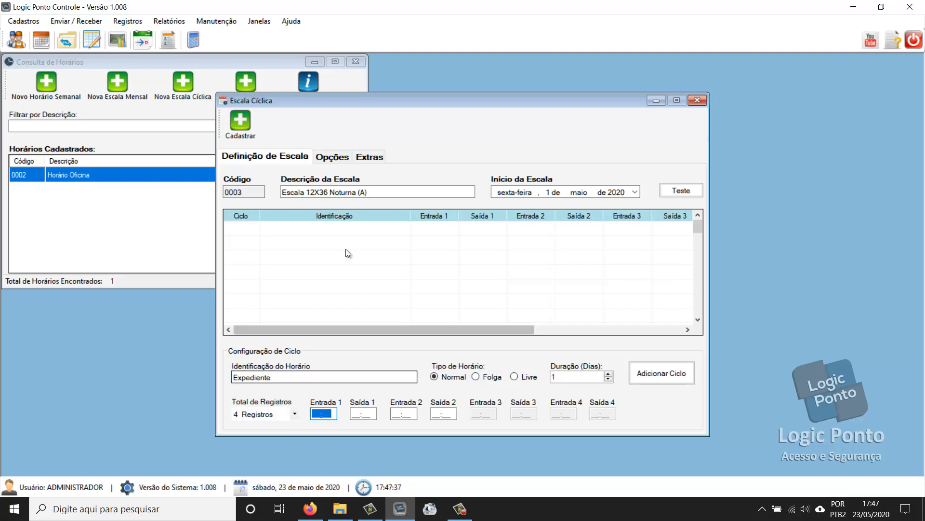
text(2000)
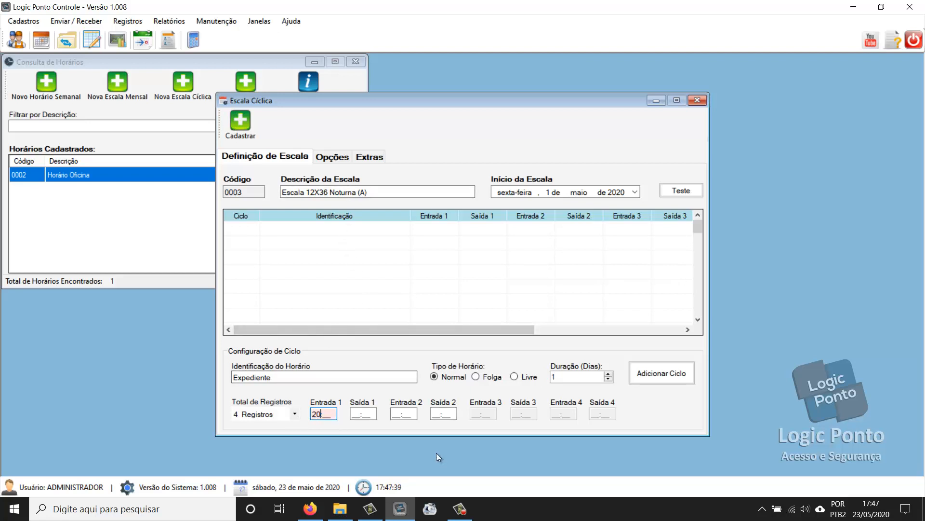
key(Tab)
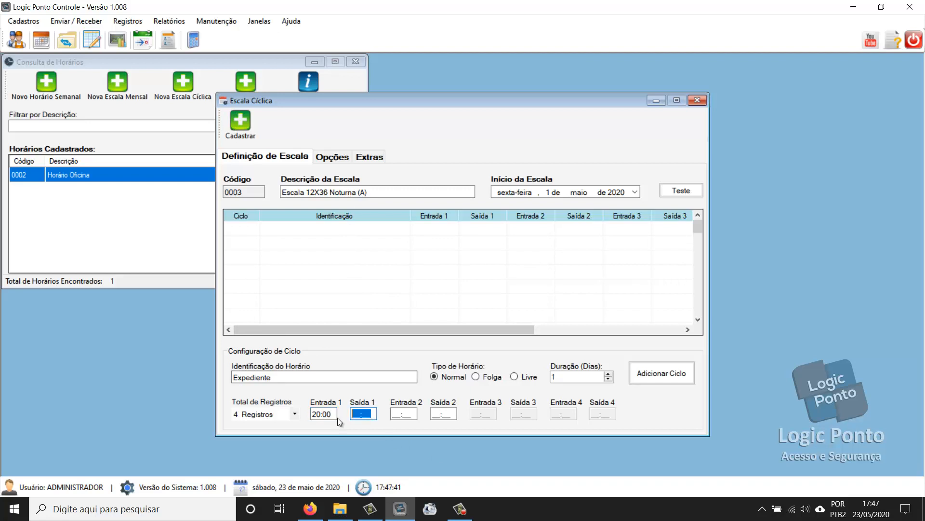
text(0000)
click(407, 415)
text(0100)
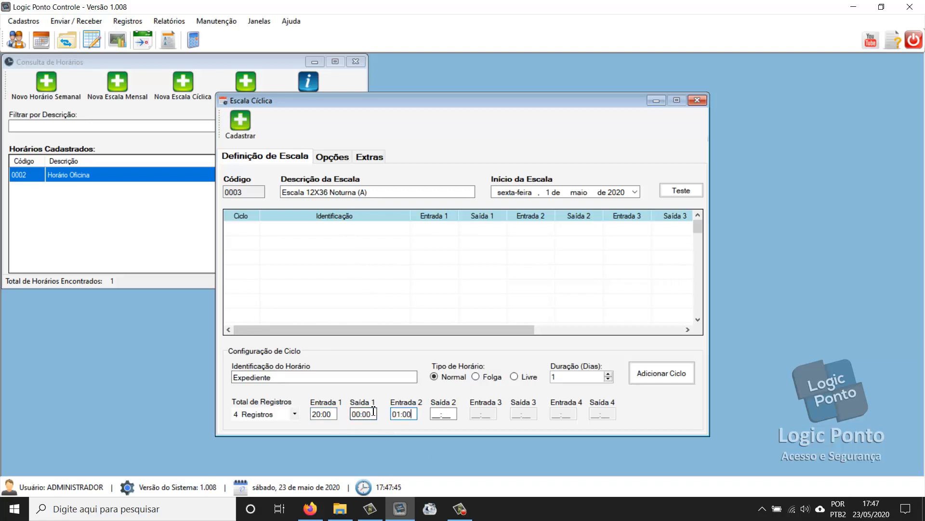
key(Tab)
text(0800)
click(670, 373)
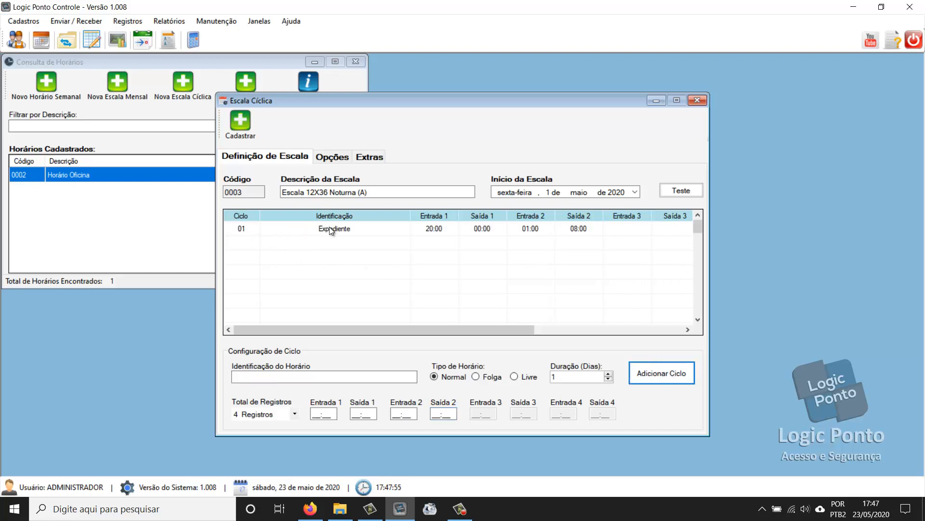
- Add a second cycle of type Folga to the schedule with a duration of 1 day
drag(441, 328, 597, 248)
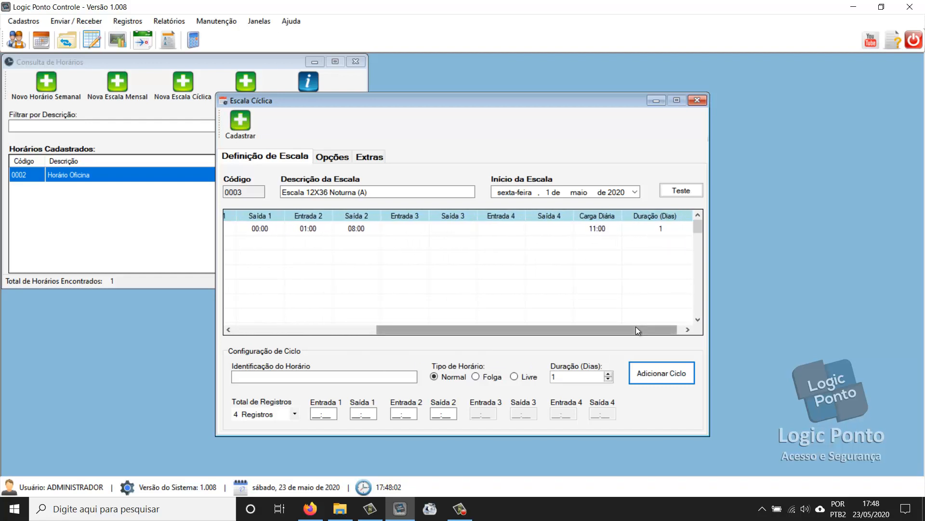
drag(637, 330, 470, 316)
click(349, 377)
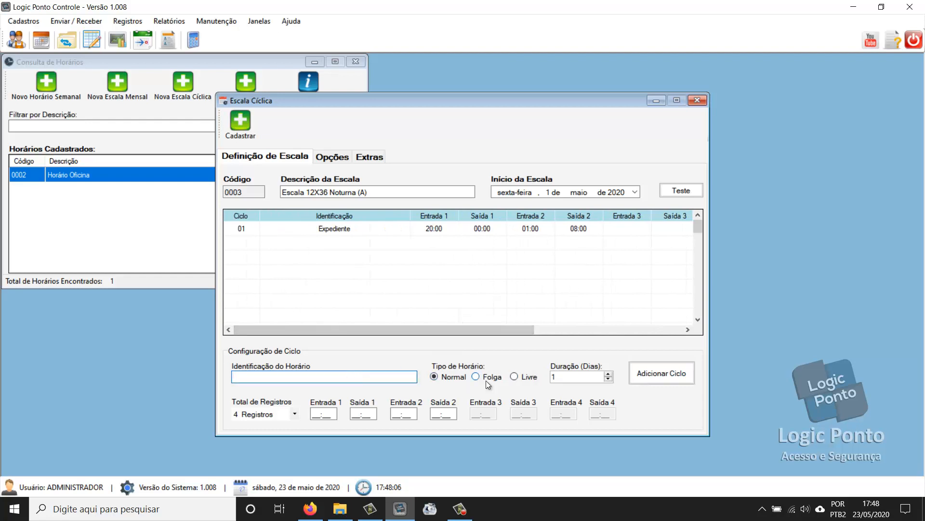
click(474, 377)
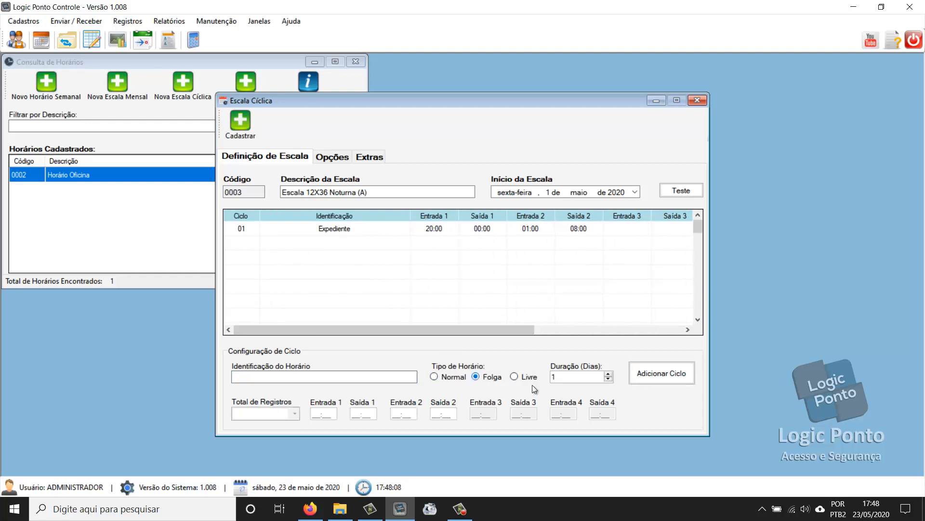
double_click(555, 376)
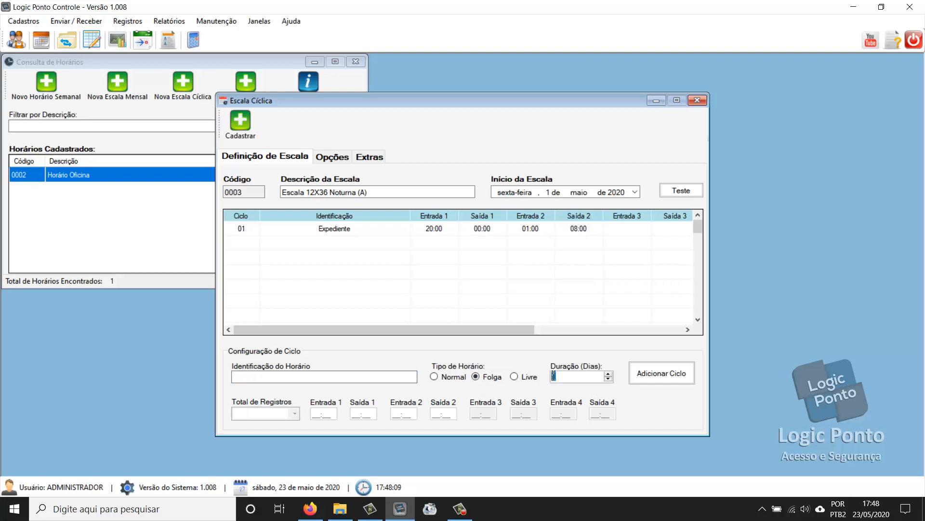
click(647, 374)
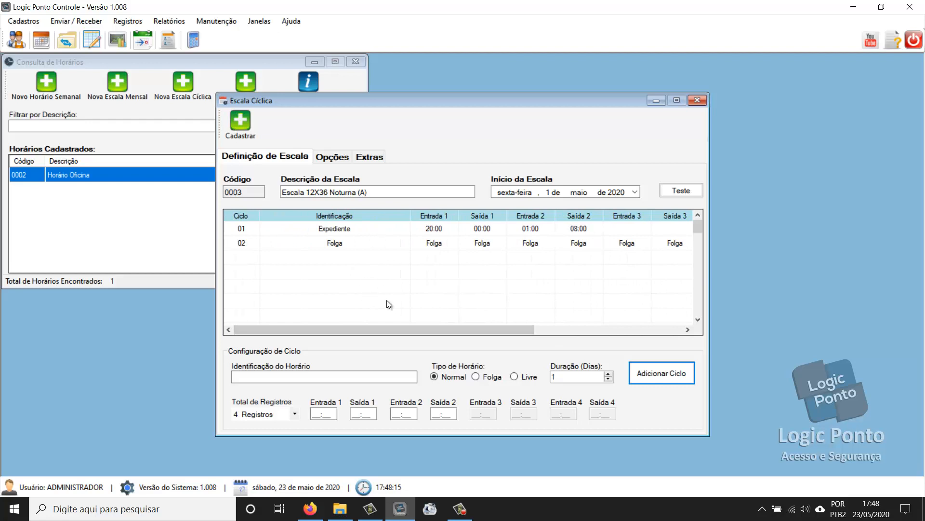
- Open the cyclic schedule test and check the shift defined for 1 May 2020
drag(420, 331, 331, 203)
click(682, 191)
drag(292, 74, 444, 112)
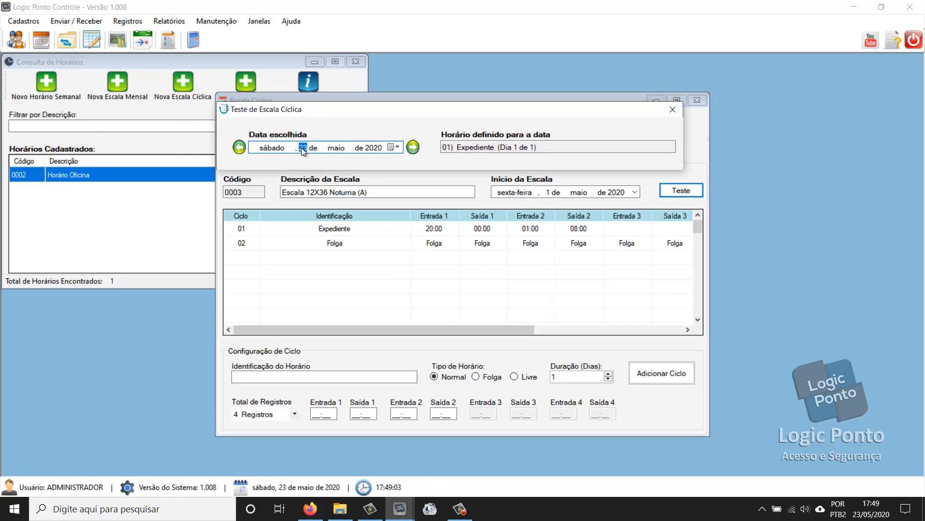
text(1)
key(Right)
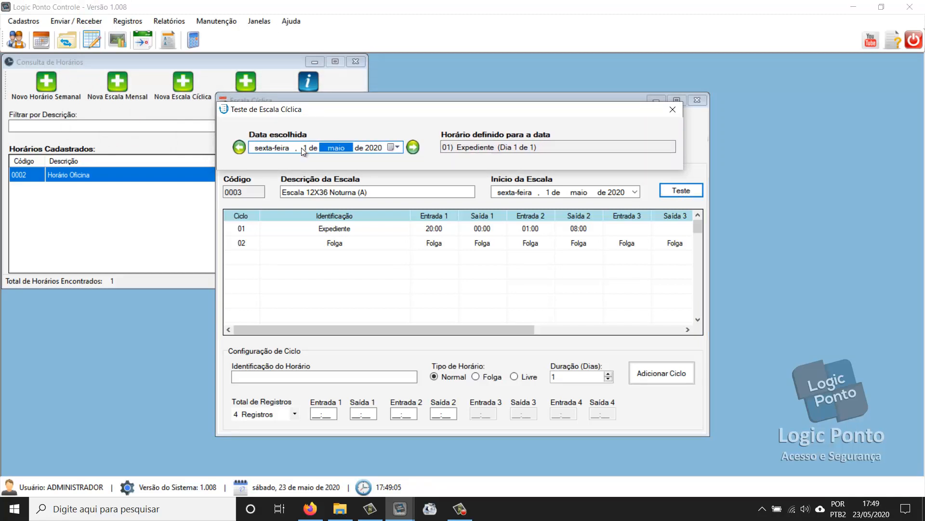
click(303, 148)
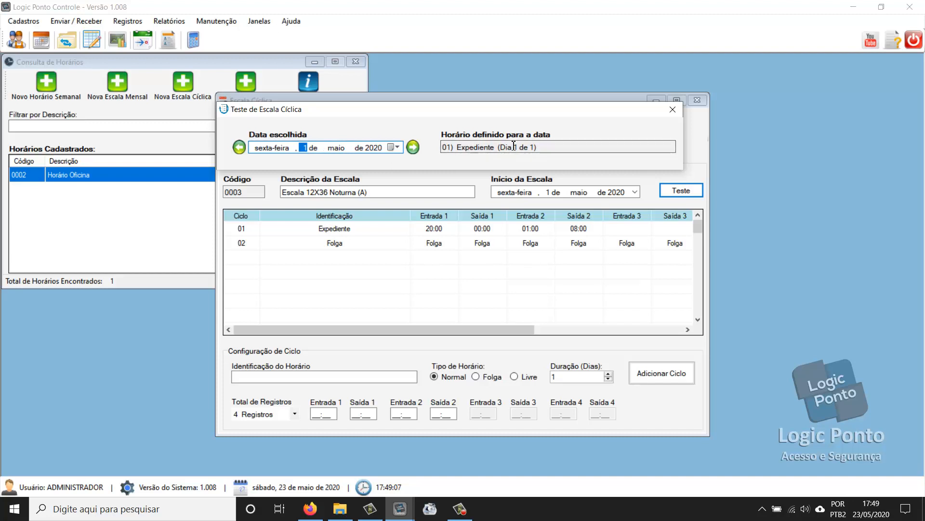
drag(542, 147, 303, 149)
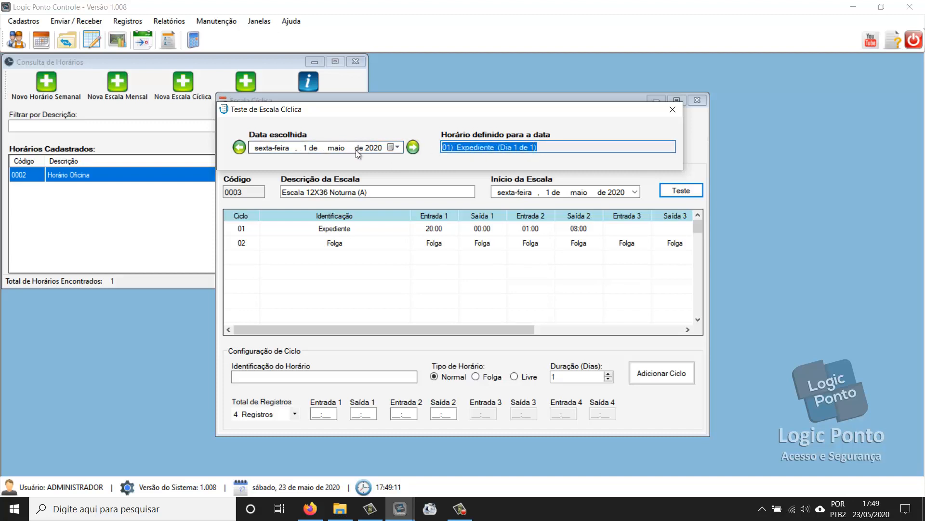
click(462, 146)
drag(461, 146, 494, 151)
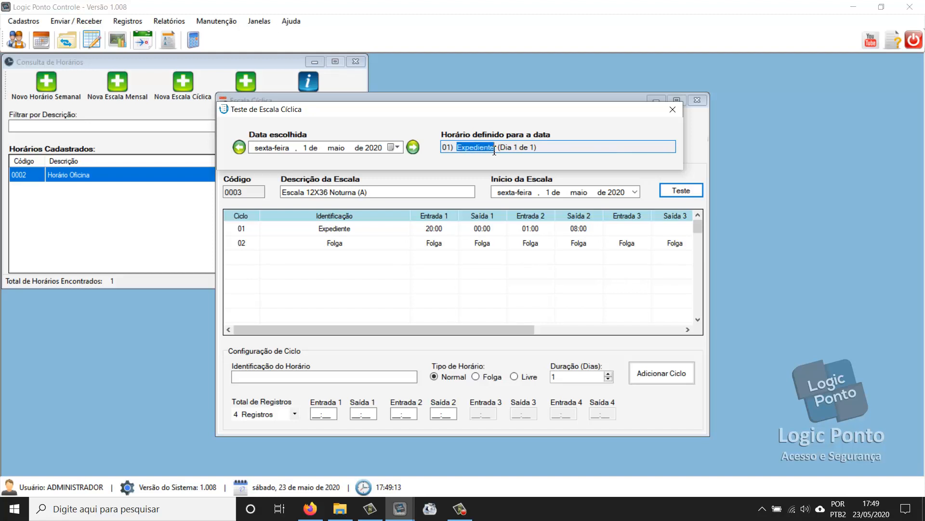
- Advance the test date day by day from 2 to 5 May 2020, checking the shift defined for each date
click(414, 147)
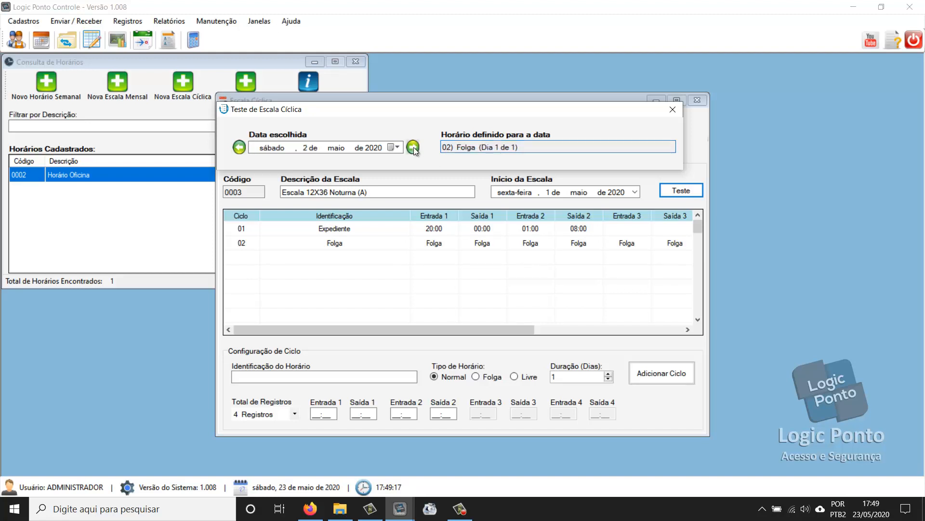
drag(456, 147, 520, 150)
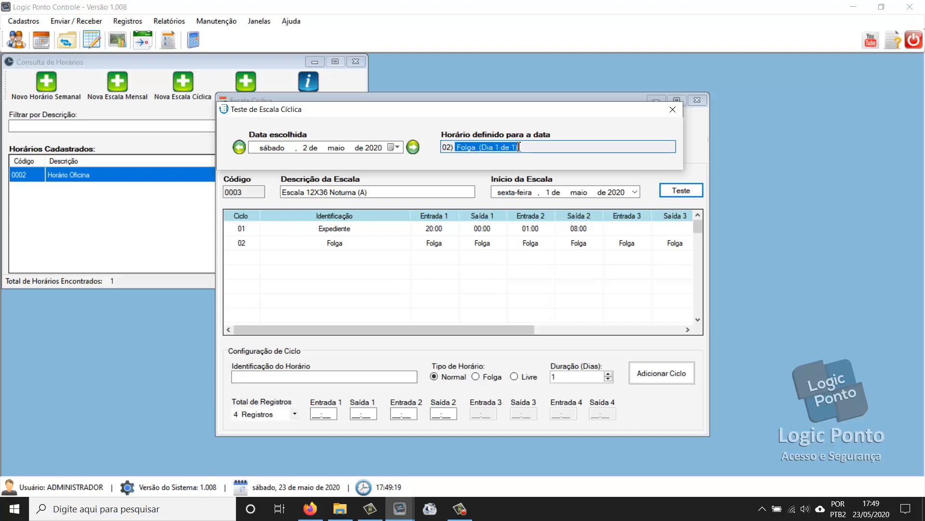
click(413, 147)
drag(452, 145, 543, 147)
click(414, 147)
drag(452, 147, 519, 147)
click(413, 147)
drag(453, 147, 550, 147)
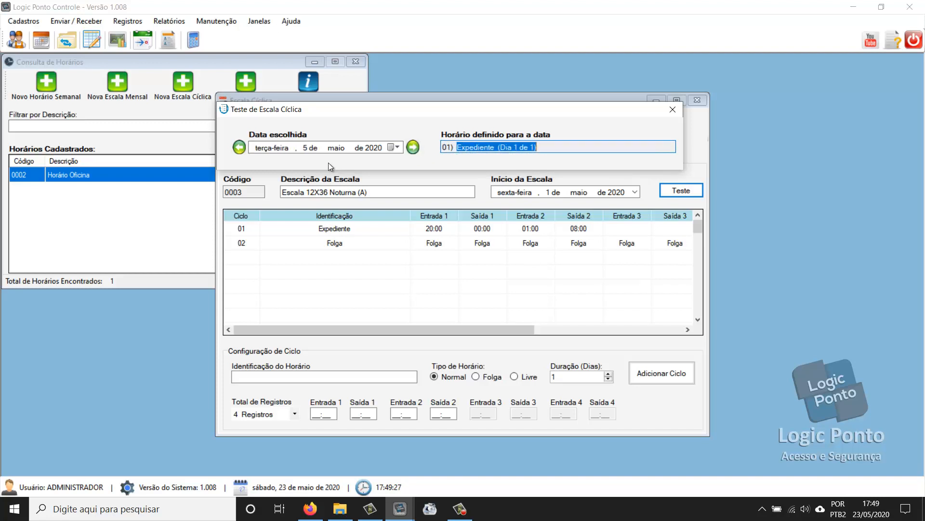
- Set the test date to 5 December 2020, check the shifts defined for 5 to 7 December, and close the test
click(306, 147)
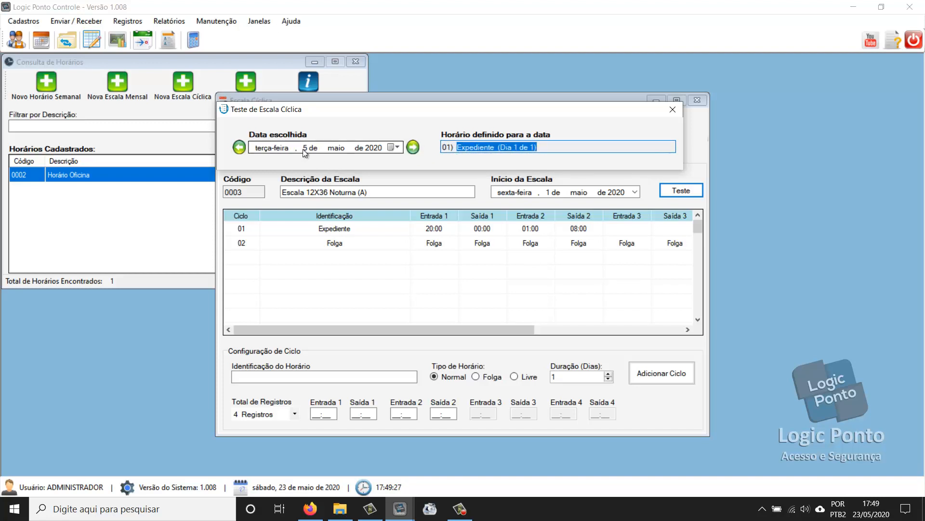
click(334, 147)
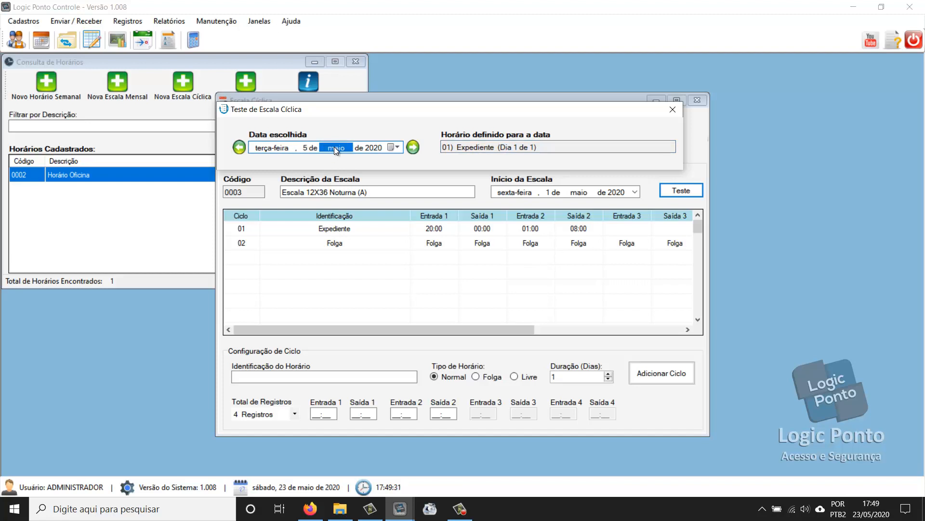
text(12)
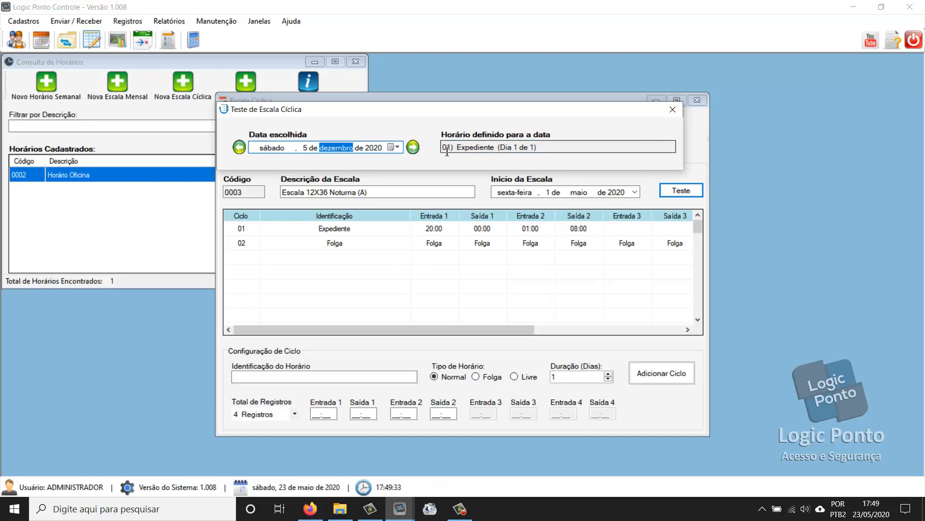
click(411, 149)
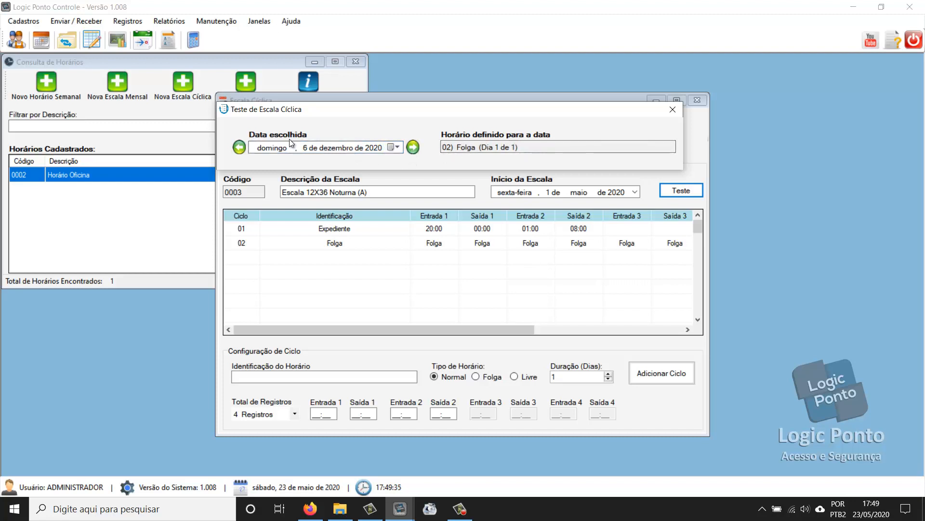
click(241, 150)
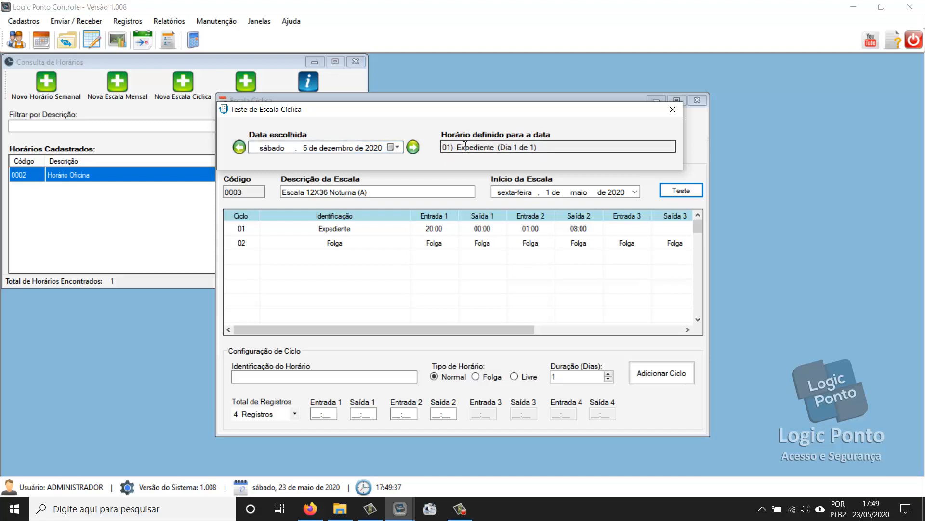
click(414, 145)
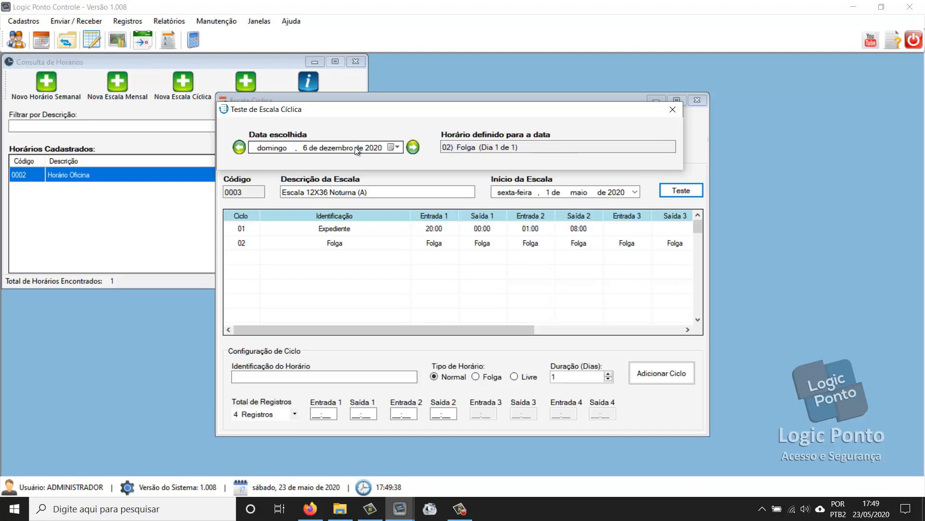
click(415, 147)
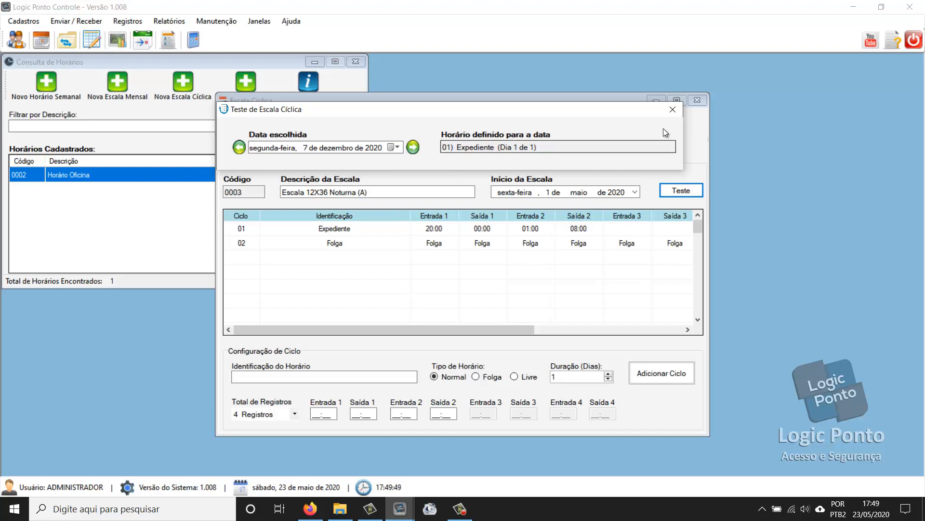
click(673, 110)
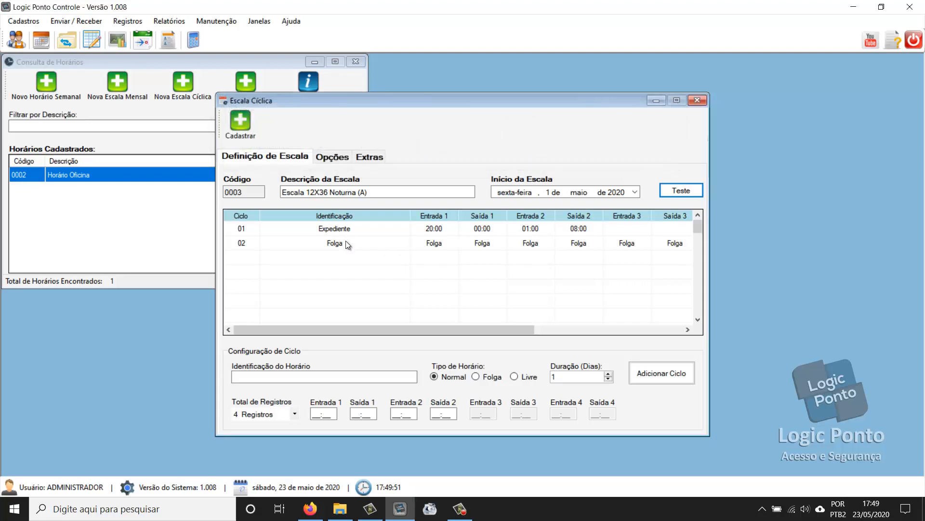
- Replace the Folga cycle with a new Folga cycle lasting 2 days and check the cycle durations
drag(480, 329, 606, 331)
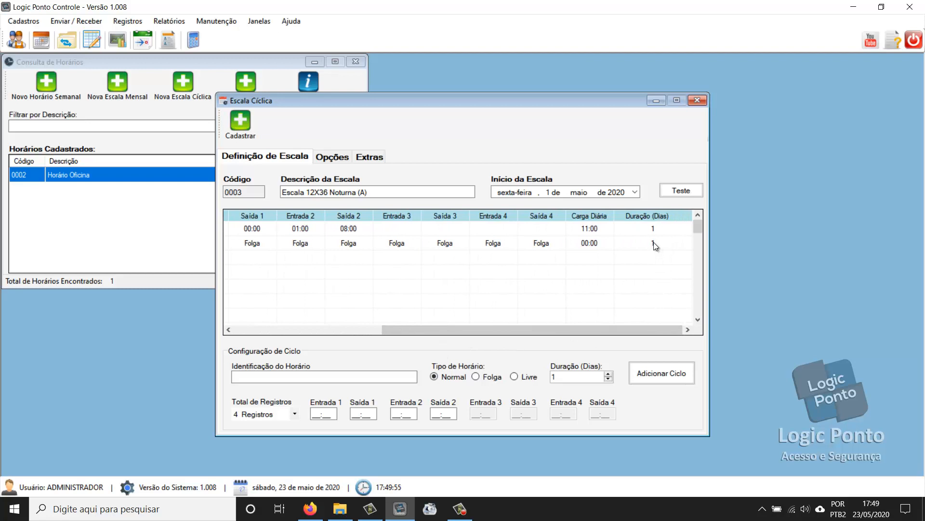
drag(611, 334, 442, 329)
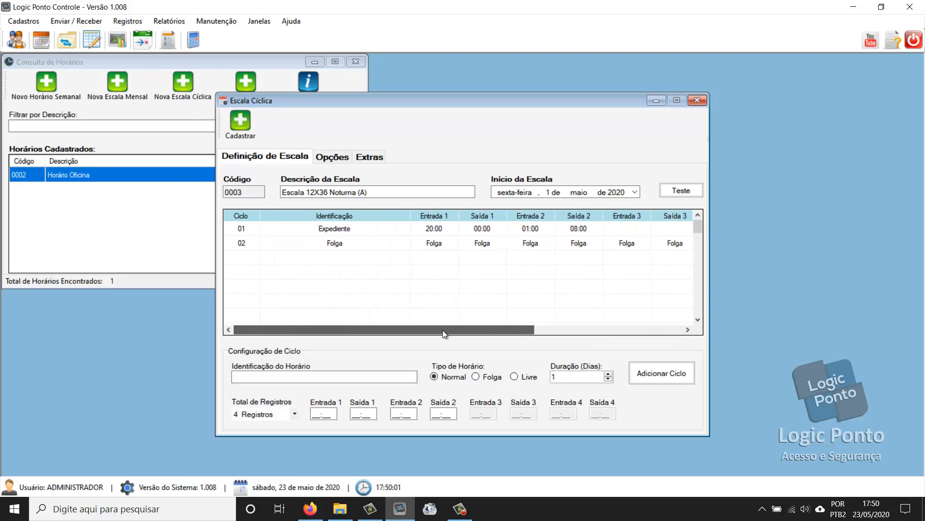
mouse_move(441, 331)
mouse_down()
mouse_move(460, 339)
mouse_move(425, 336)
mouse_up()
right_click(337, 239)
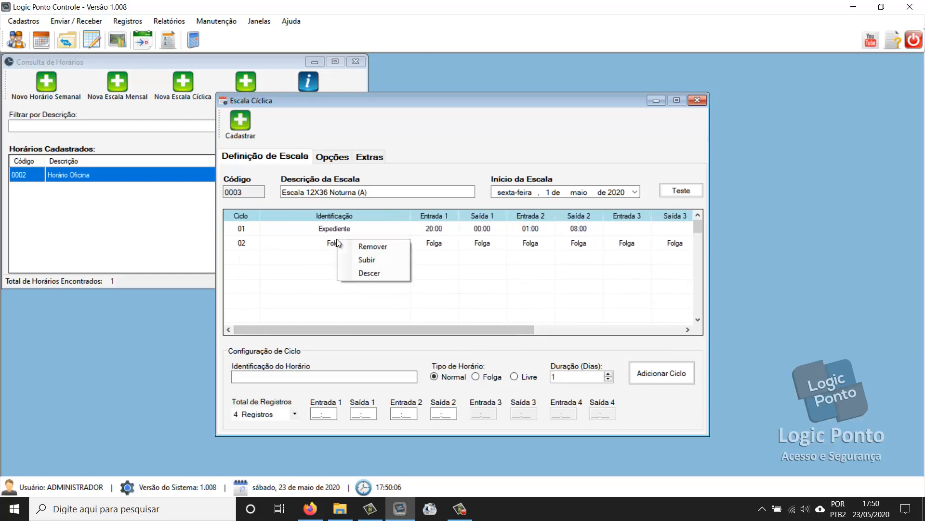
click(366, 247)
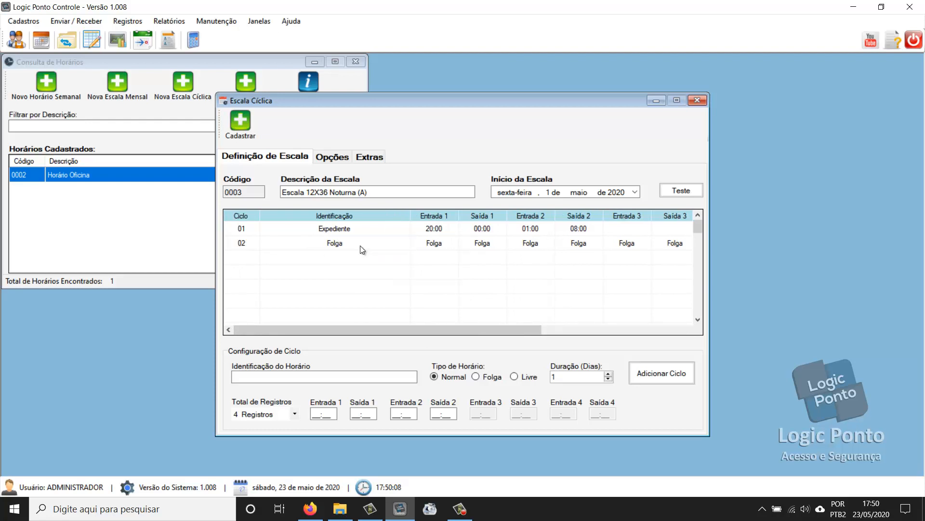
click(476, 376)
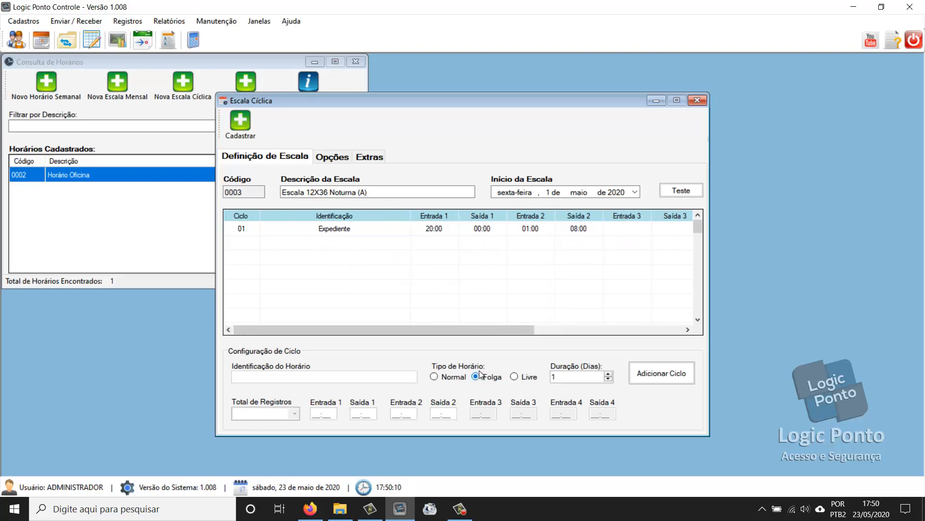
drag(562, 381, 535, 374)
text(2)
click(650, 379)
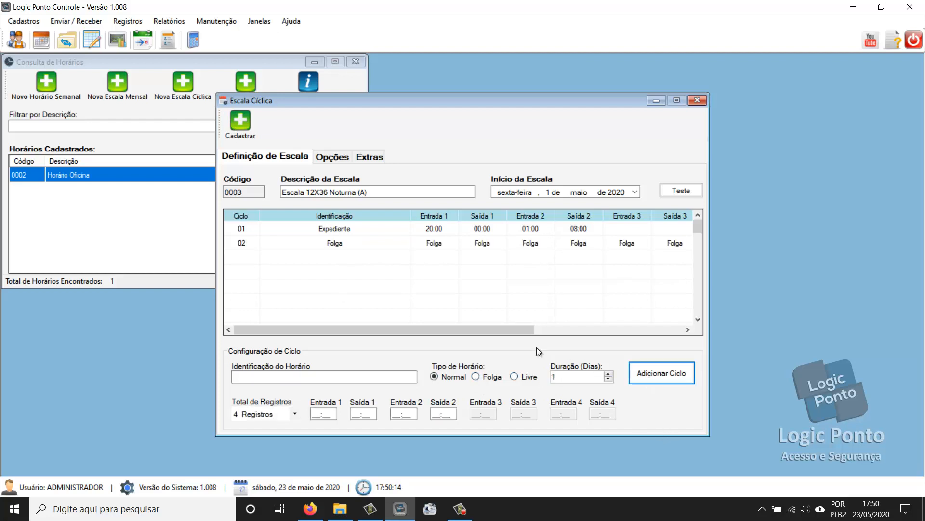
drag(533, 330, 674, 316)
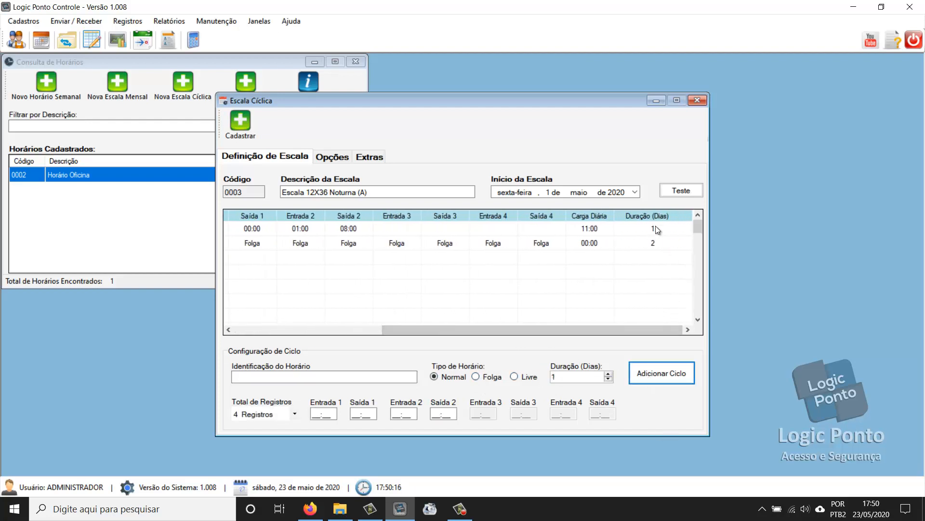
drag(635, 329, 477, 338)
- Open the cyclic schedule test and check the shifts defined for 1, 2 and 3 May 2020
click(669, 194)
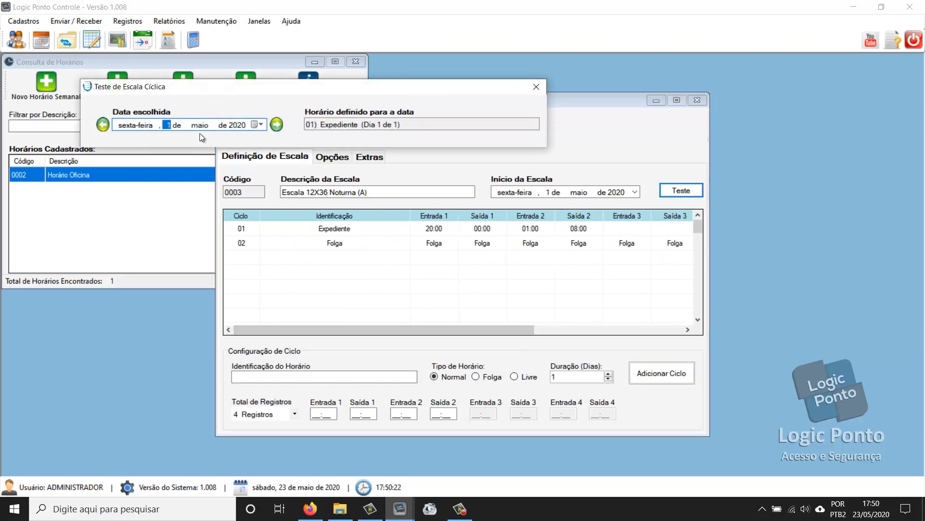
key(Right)
key(Right)
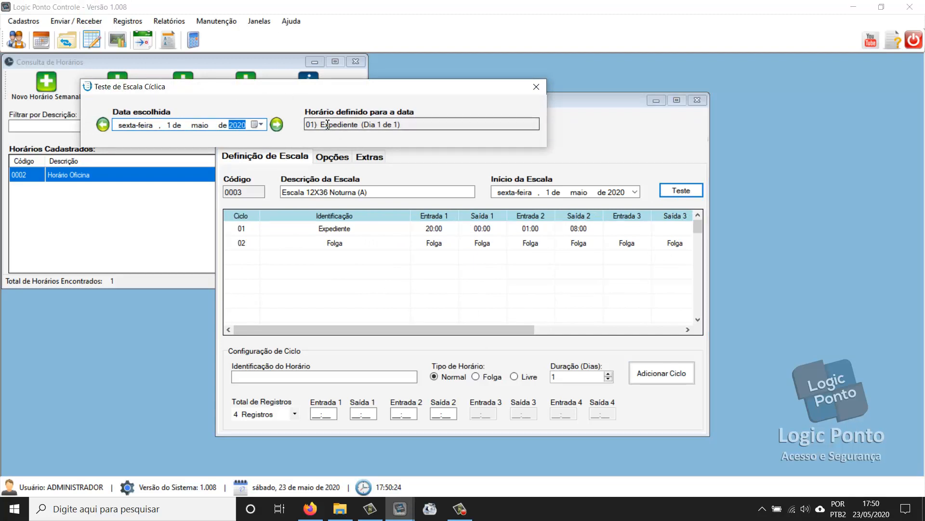
drag(321, 127, 368, 130)
click(276, 124)
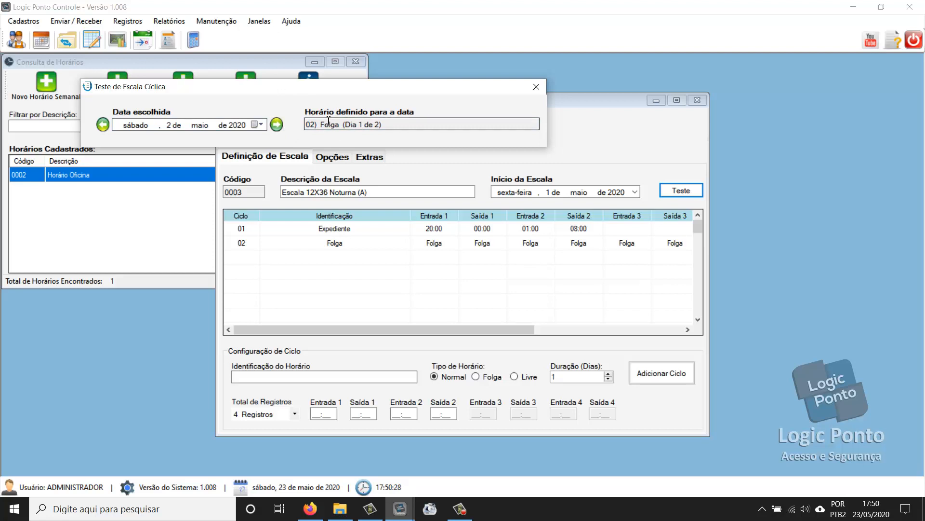
drag(342, 125, 380, 125)
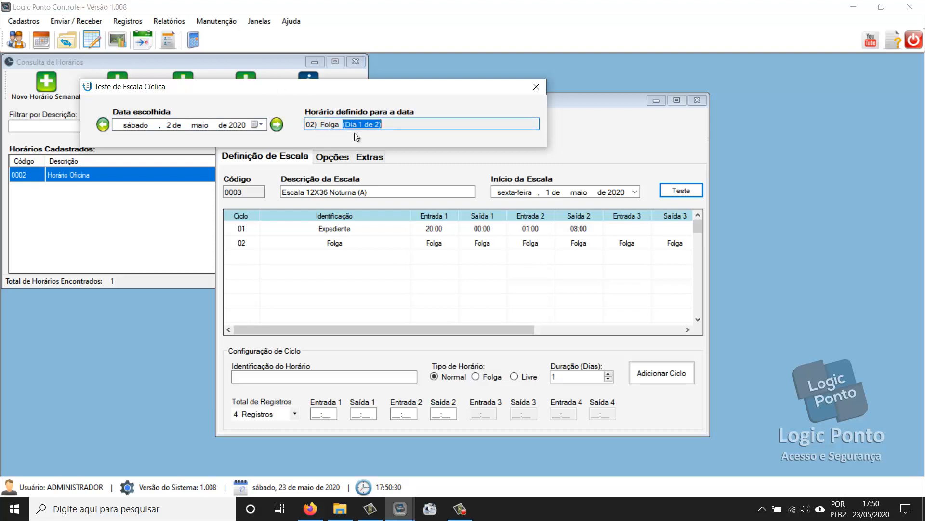
click(276, 125)
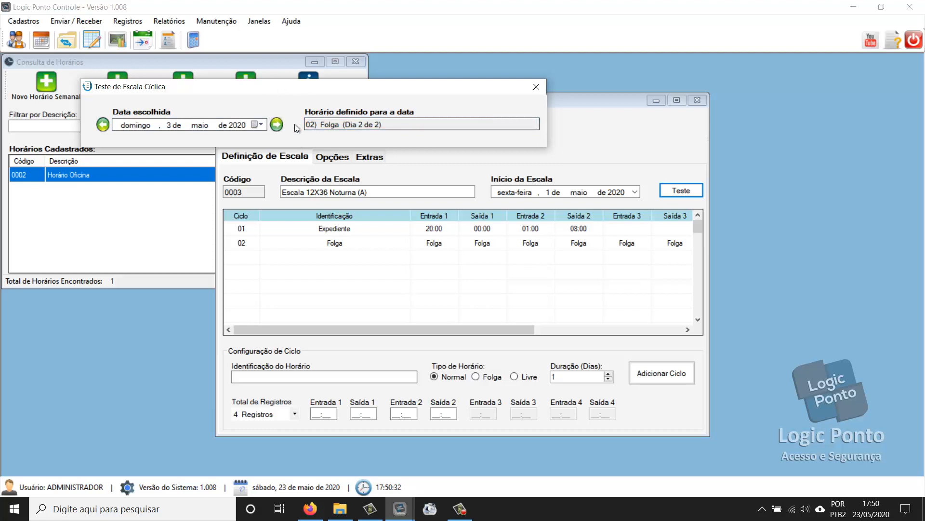
- Advance the test date day by day from 4 May 2020, checking each defined shift, and close the test
click(278, 125)
click(277, 125)
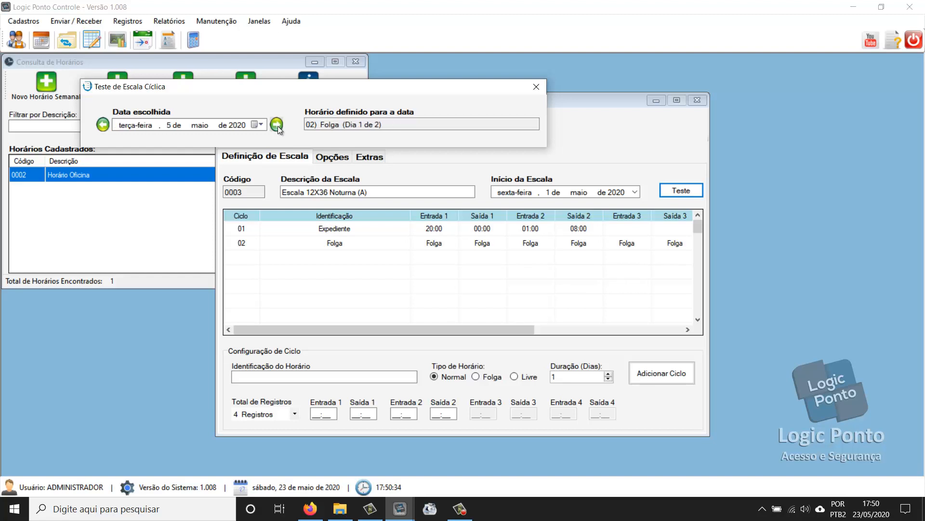
click(278, 126)
click(278, 126)
click(277, 125)
click(276, 125)
click(539, 87)
- Remove the 2-day Folga cycle and add a Folga cycle with a duration of 1 day in its place
right_click(349, 239)
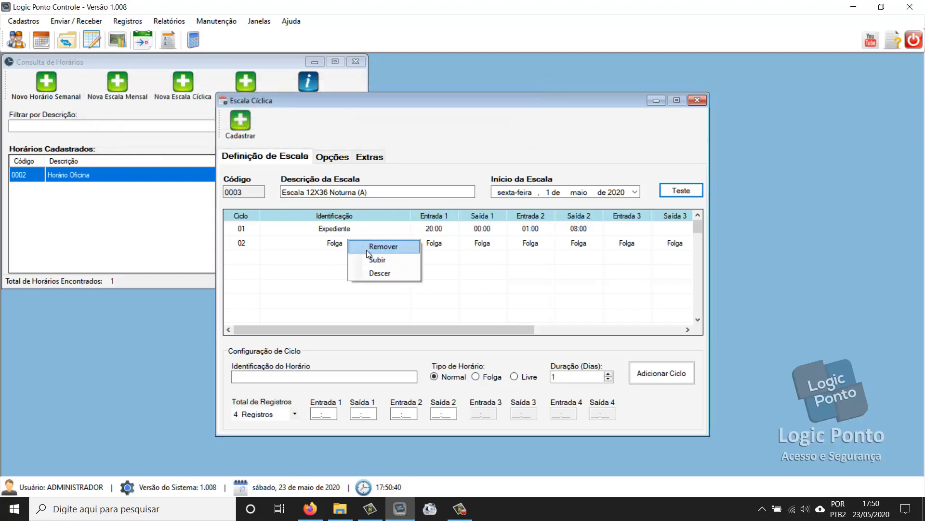
click(379, 244)
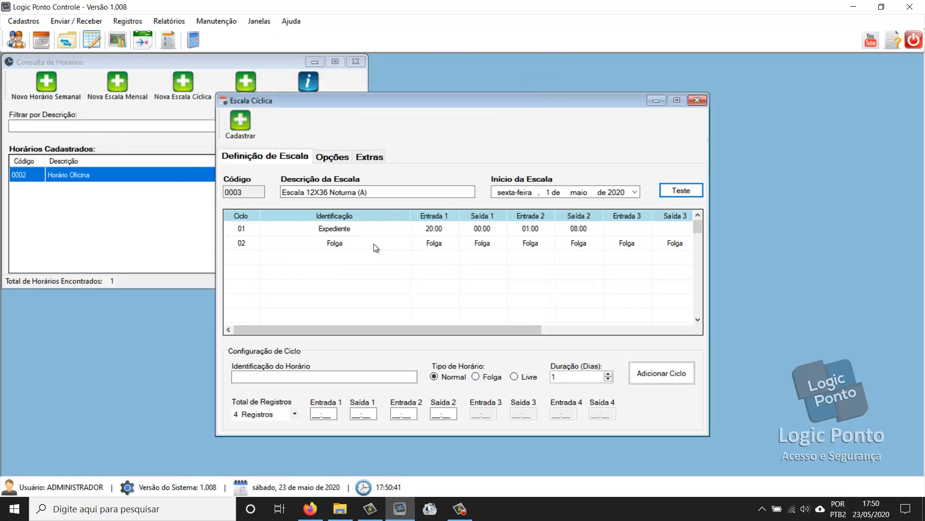
double_click(588, 378)
click(502, 378)
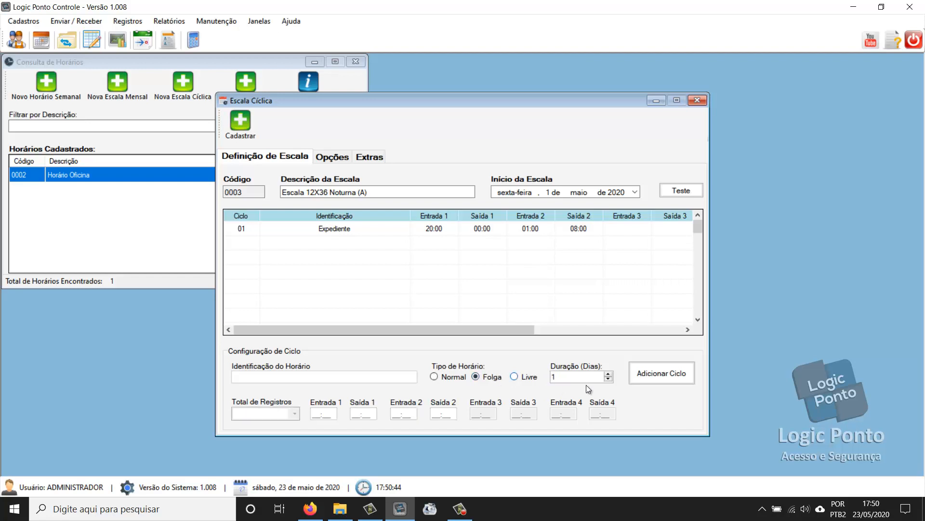
click(668, 374)
drag(502, 326, 477, 333)
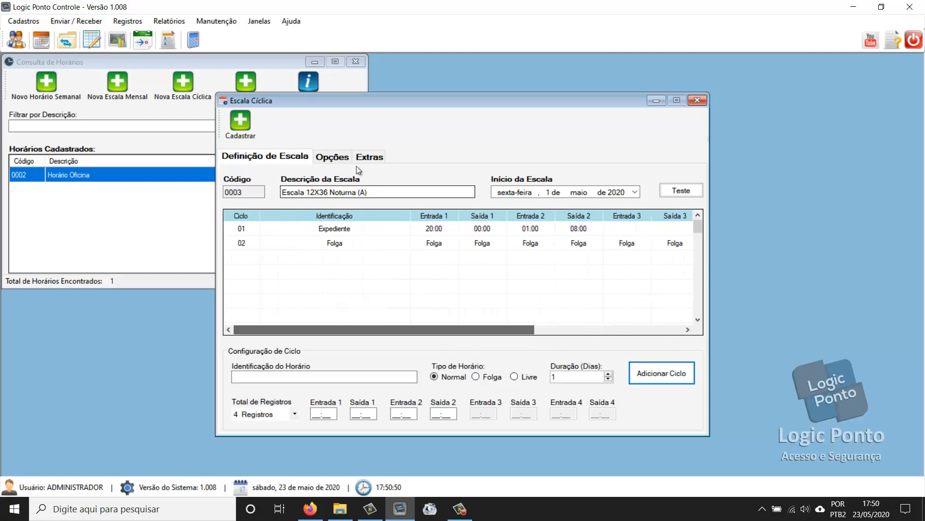
- Examine the schedule's Opções and Extras settings, covering tolerances, calculation modes, weekly paid rest and overtime type
click(332, 159)
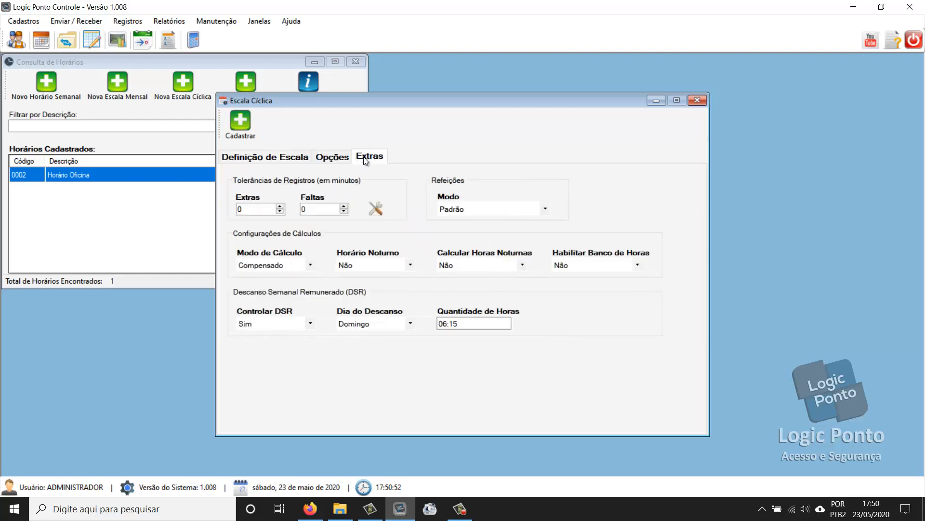
click(367, 158)
click(328, 159)
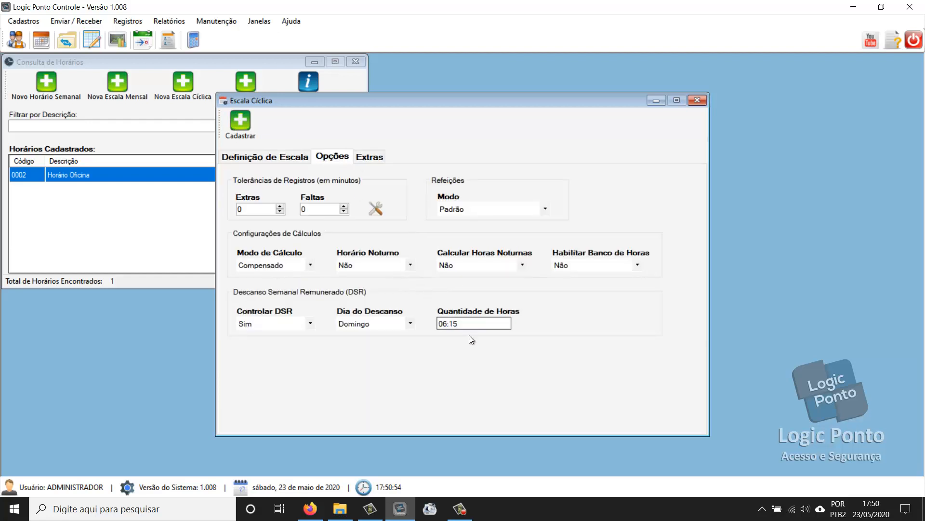
click(365, 159)
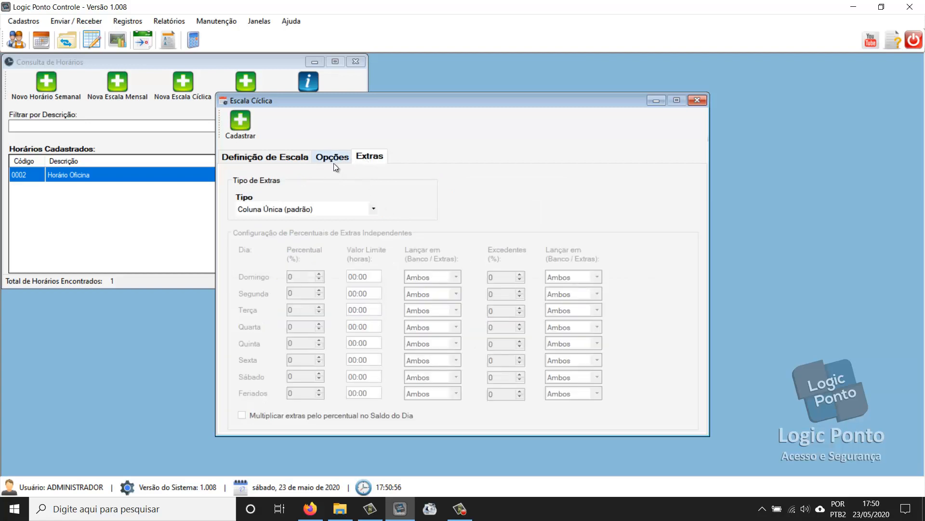
click(333, 161)
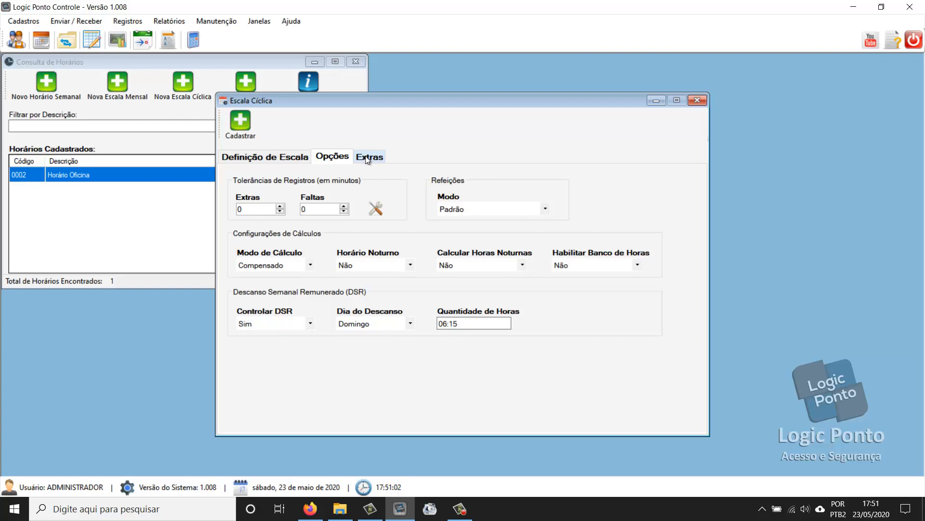
click(366, 157)
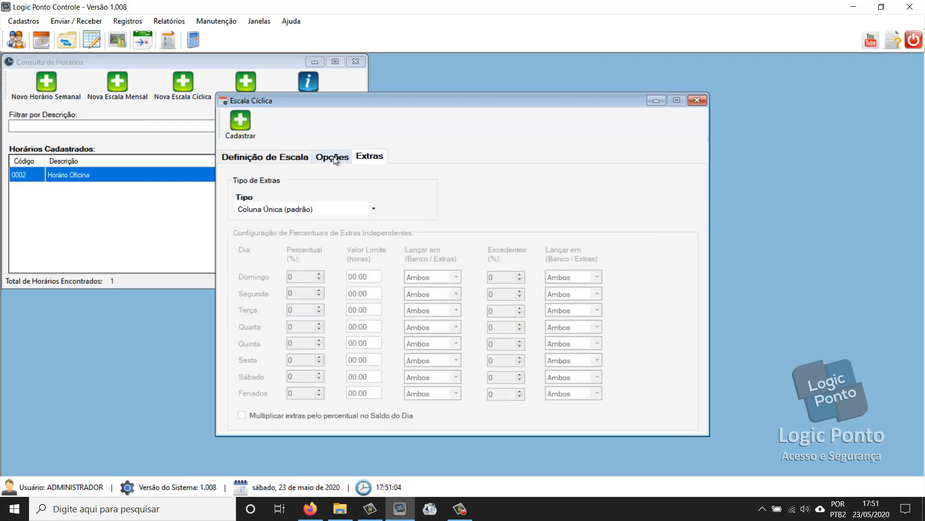
click(334, 157)
click(365, 158)
click(338, 158)
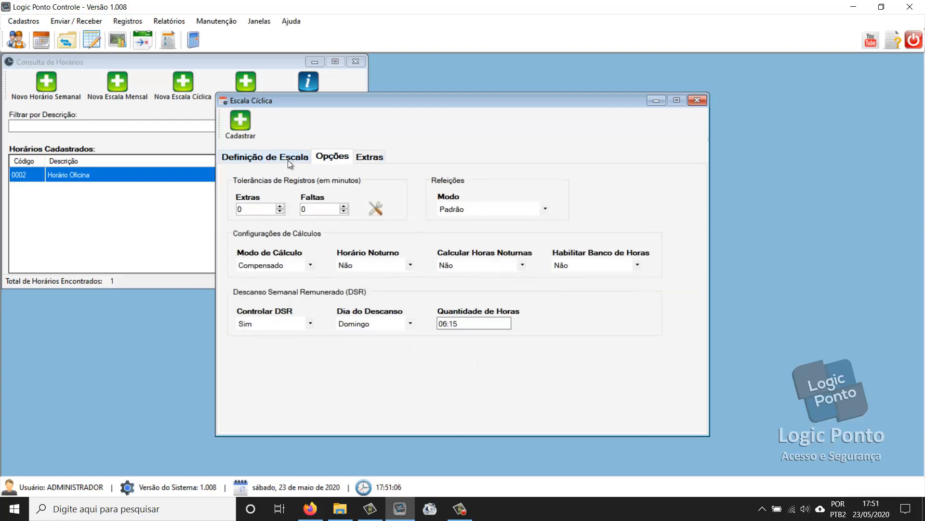
- Register and confirm the cyclic schedule, and reopen Escala 12X36 Noturna (A) from the registered schedules
click(285, 158)
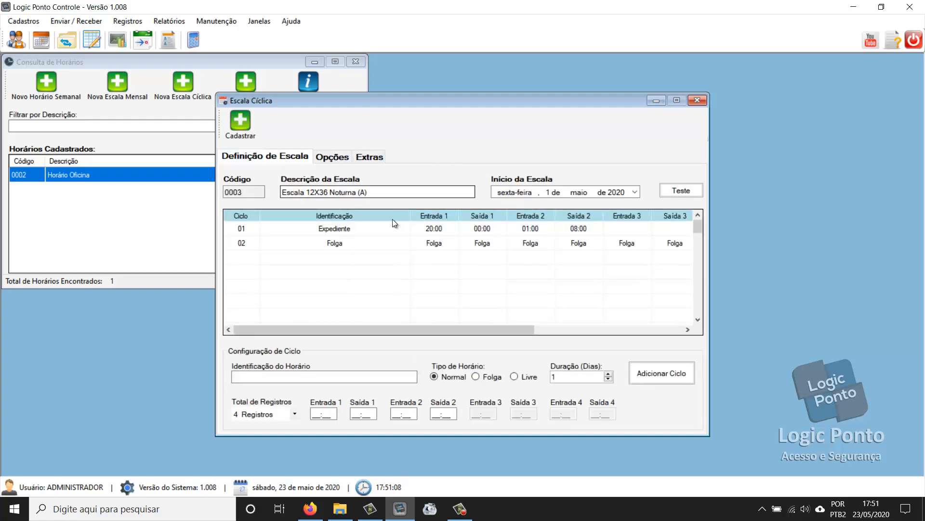
click(238, 126)
click(463, 292)
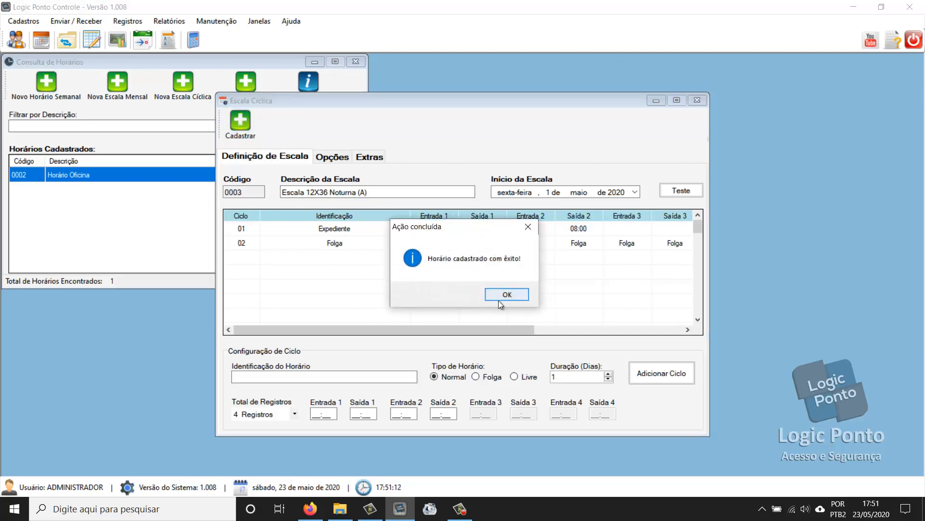
click(495, 295)
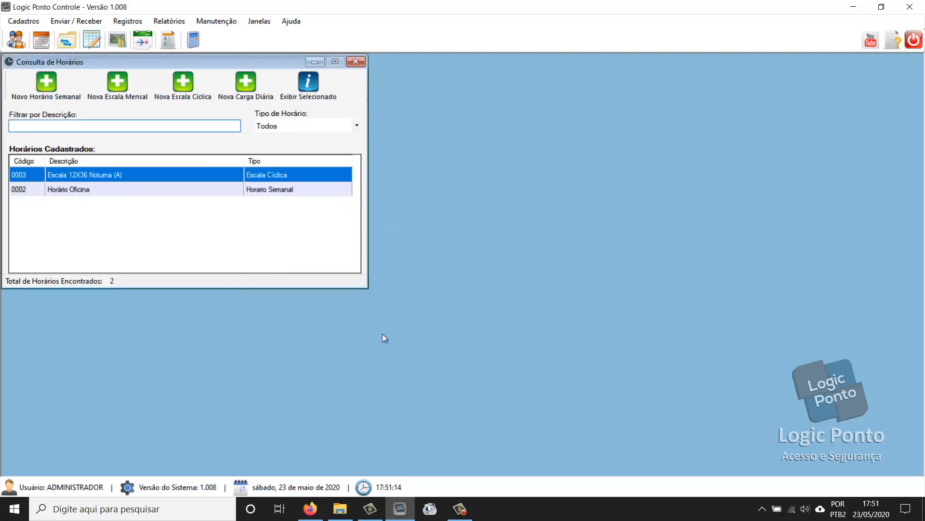
double_click(122, 174)
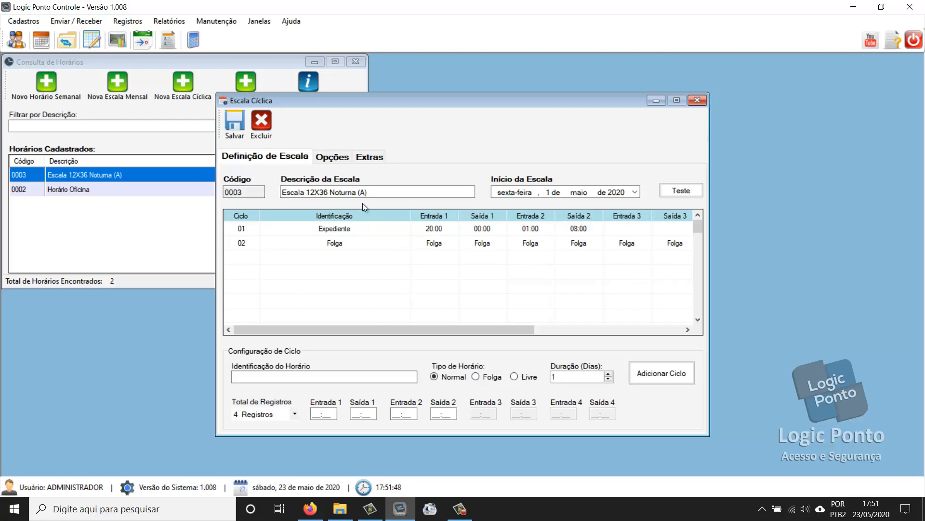
- Copy the description of the schedule Escala 12X36 Noturna (A) and close its window
drag(368, 193, 282, 197)
key(ctrl+c)
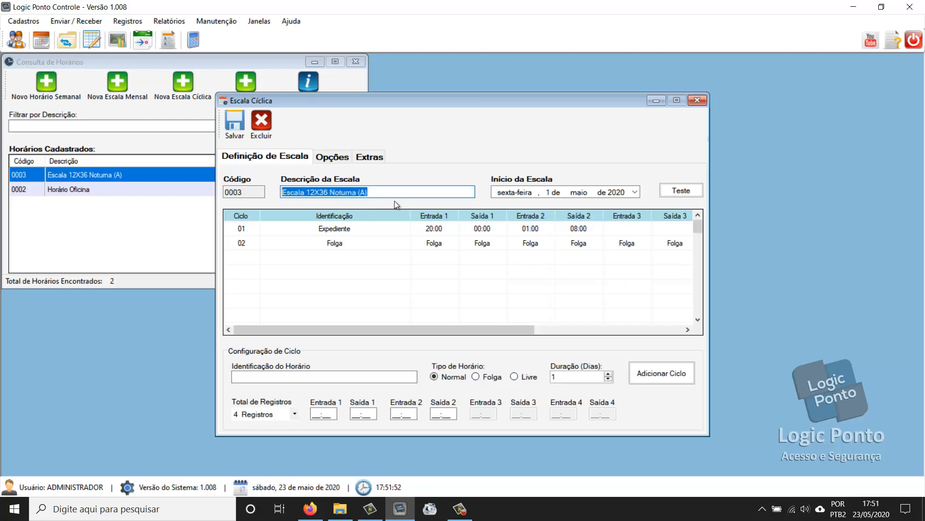
click(380, 192)
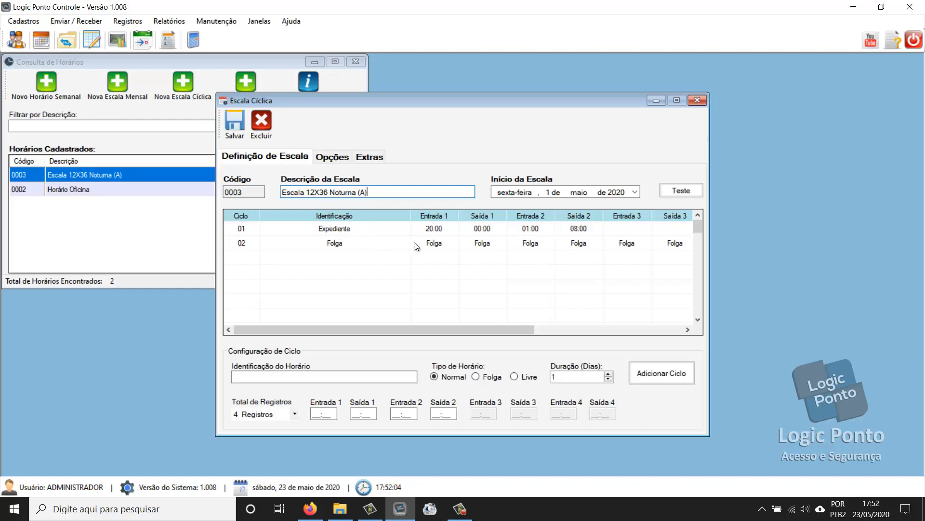
click(699, 99)
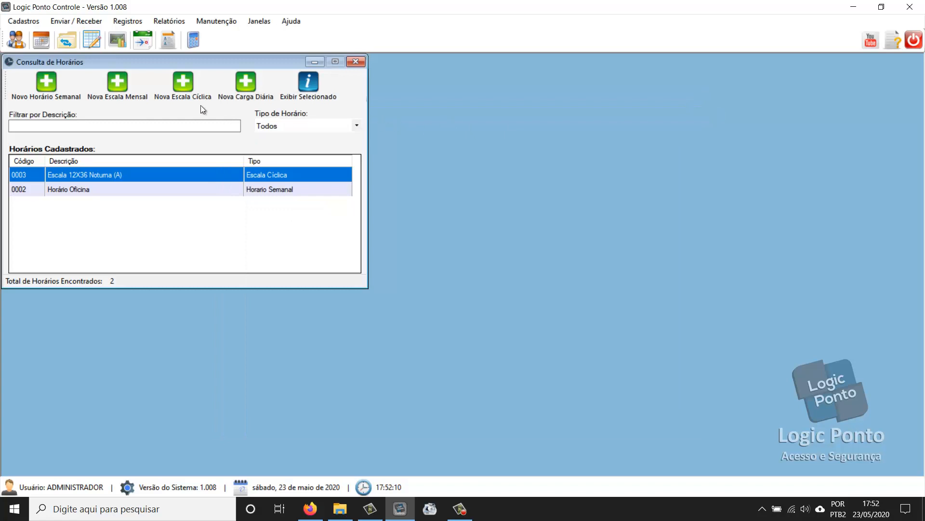
- Create a new cyclic schedule and describe it as Escala 12X36 Noturna (B), reusing the copied description
click(188, 92)
click(364, 192)
key(ctrl+v)
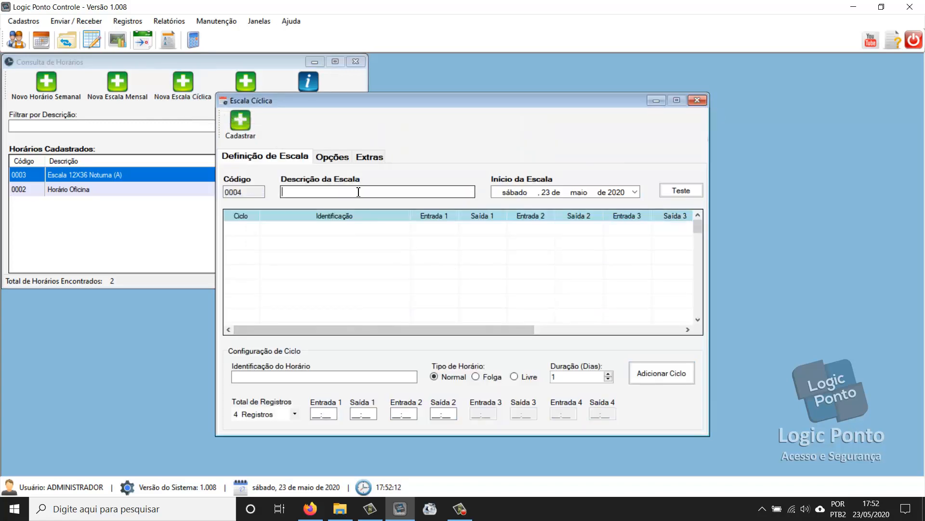
click(366, 192)
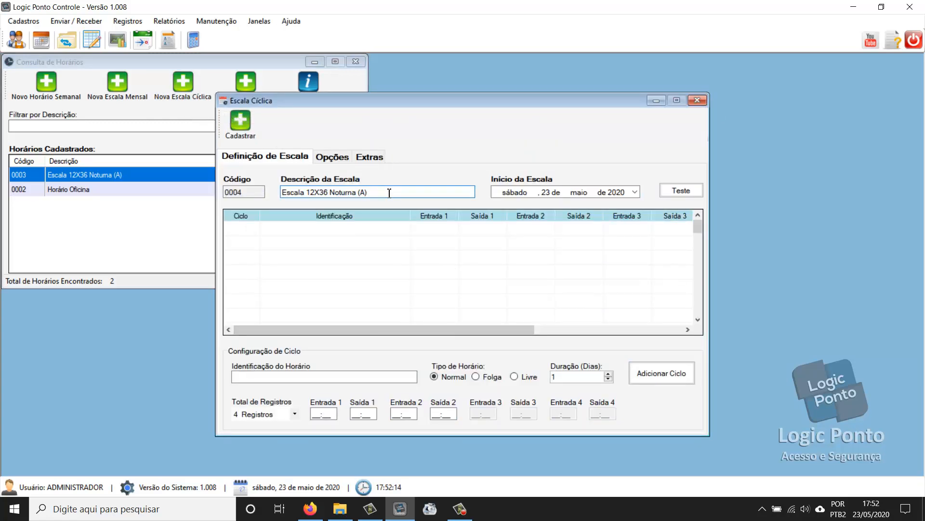
key(BackSpace)
text(B)
- Set the schedule's start date to 1 May 2020 and add a 1-day Folga cycle as the first cycle
click(549, 193)
text(1)
key(Right)
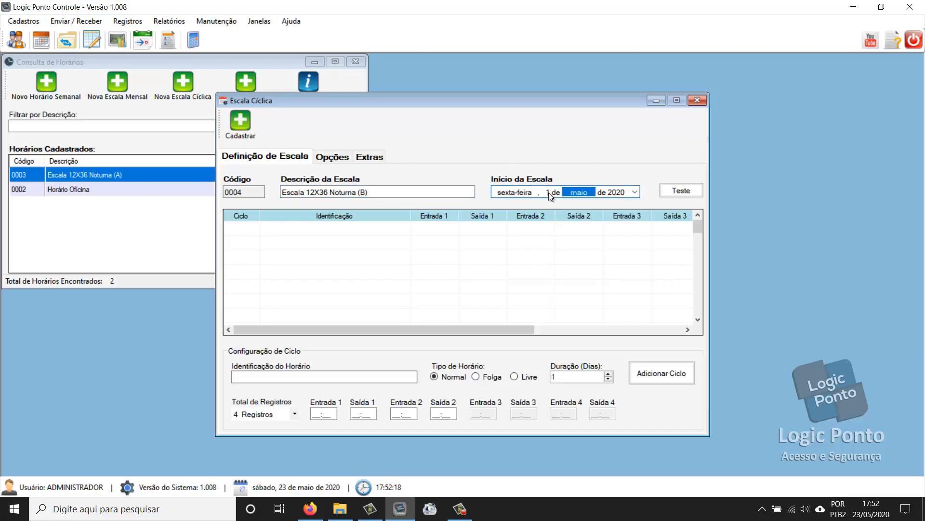
click(475, 377)
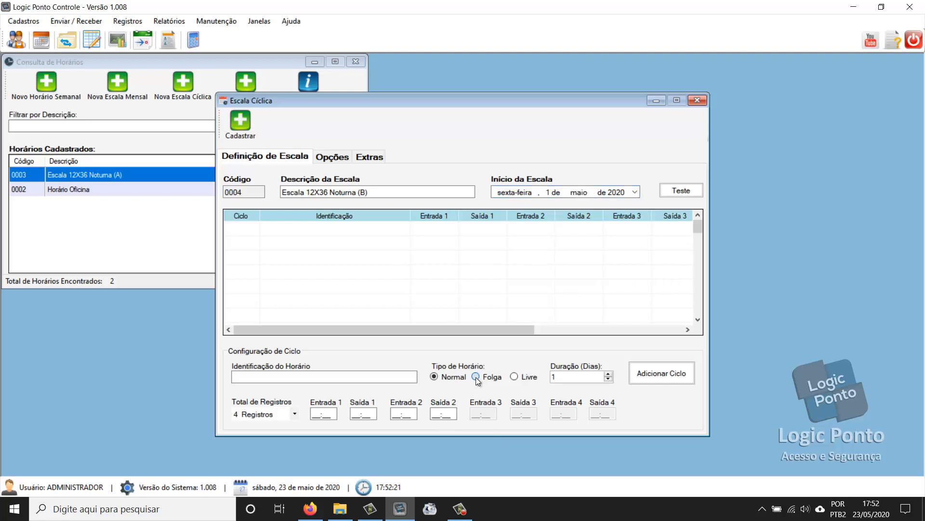
click(657, 373)
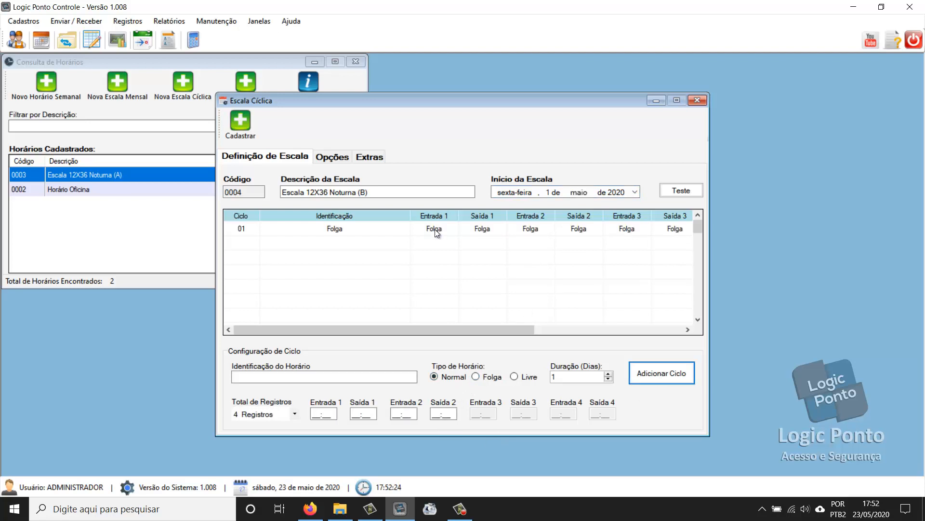
- Add a 1-day Normal cycle identified as Expediente with entries and exits 20:00, 00:00, 01:00 and 08:00
text(Expe)
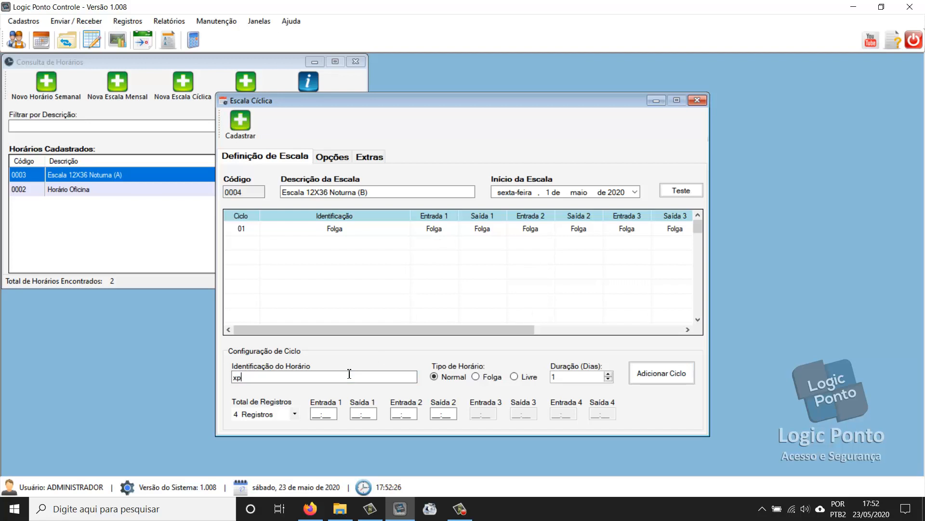
text(diente)
click(314, 414)
text(20:00)
key(Tab)
text(0000)
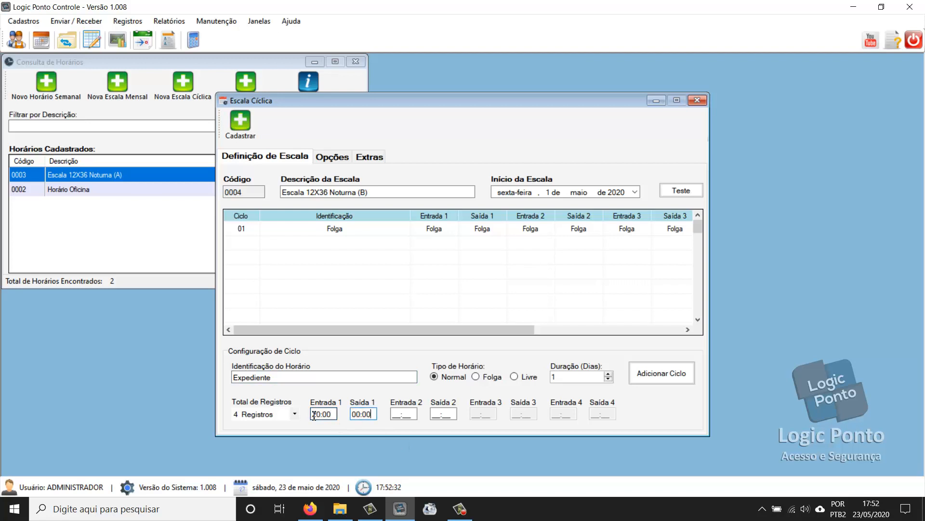
key(Tab)
text(0100)
key(Tab)
text(0800)
click(672, 379)
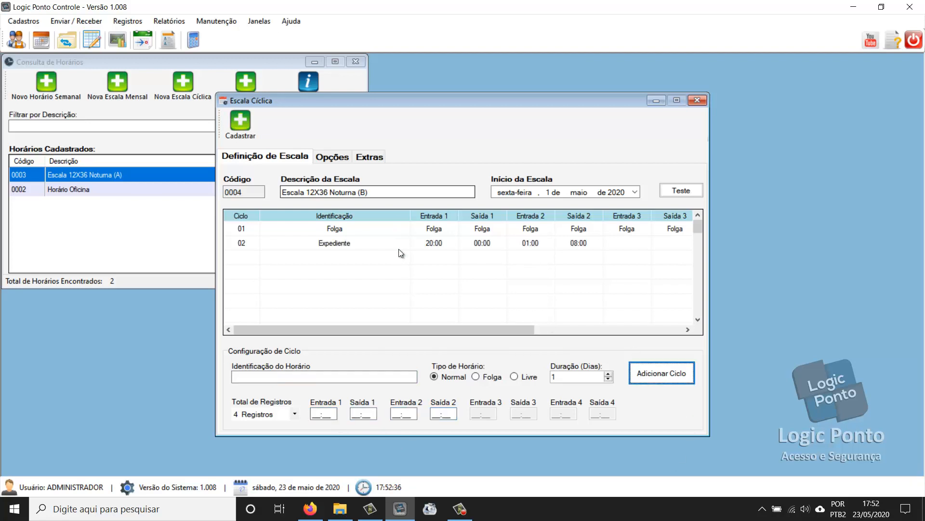
- Register the cyclic schedule Escala 12X36 Noturna (B) and confirm it
click(238, 134)
click(455, 293)
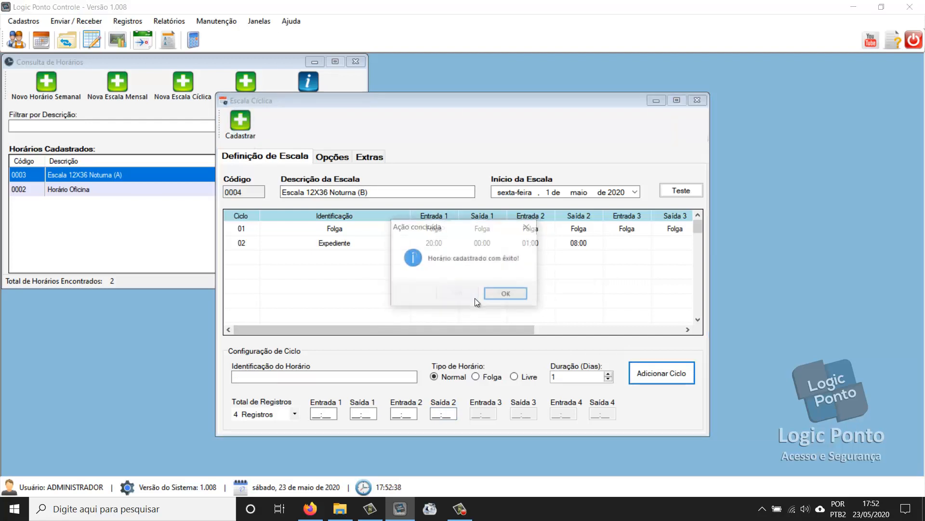
click(489, 296)
- Open the registered schedules Escala 12X36 Noturna (A) and (B) in turn to compare their cycles, closing each one
click(138, 190)
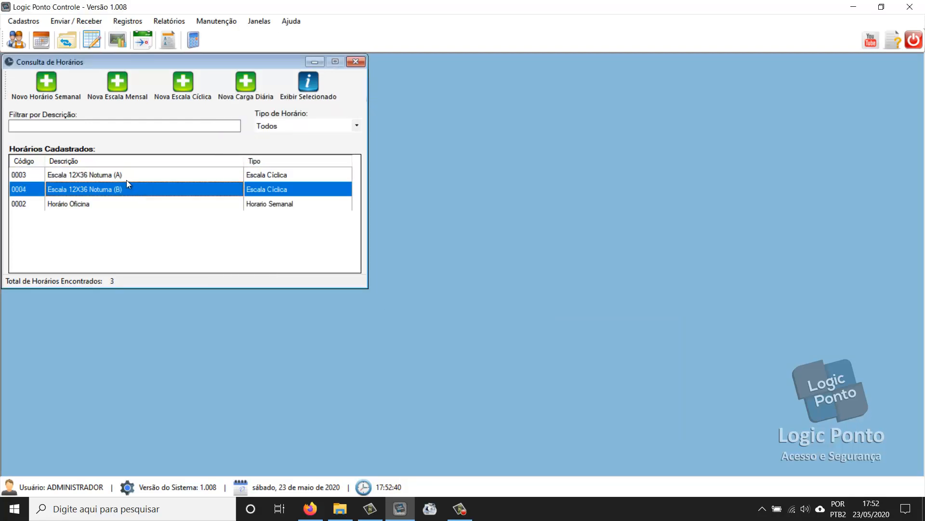
double_click(120, 174)
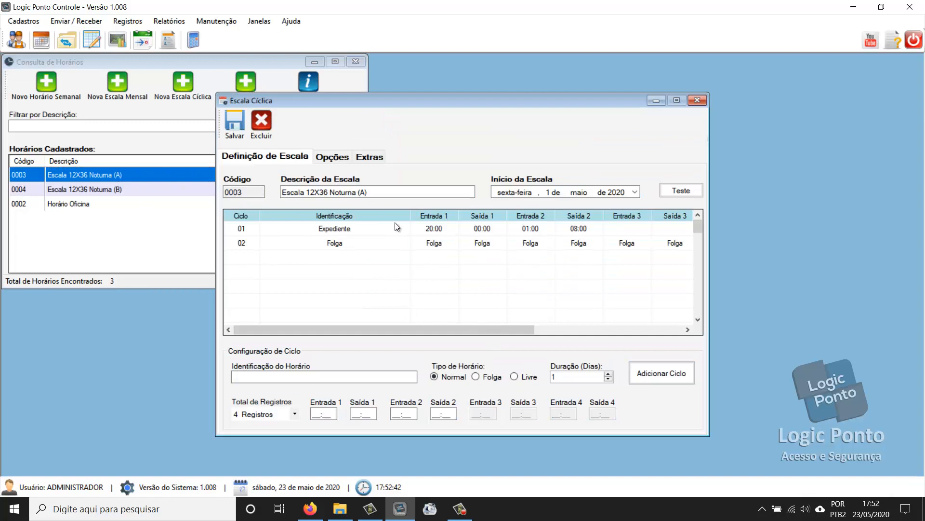
click(696, 100)
double_click(116, 188)
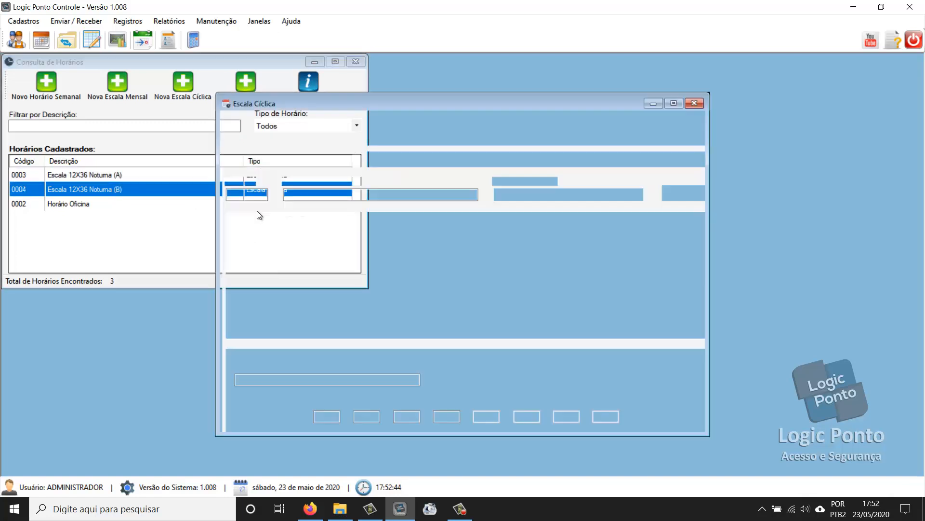
click(692, 103)
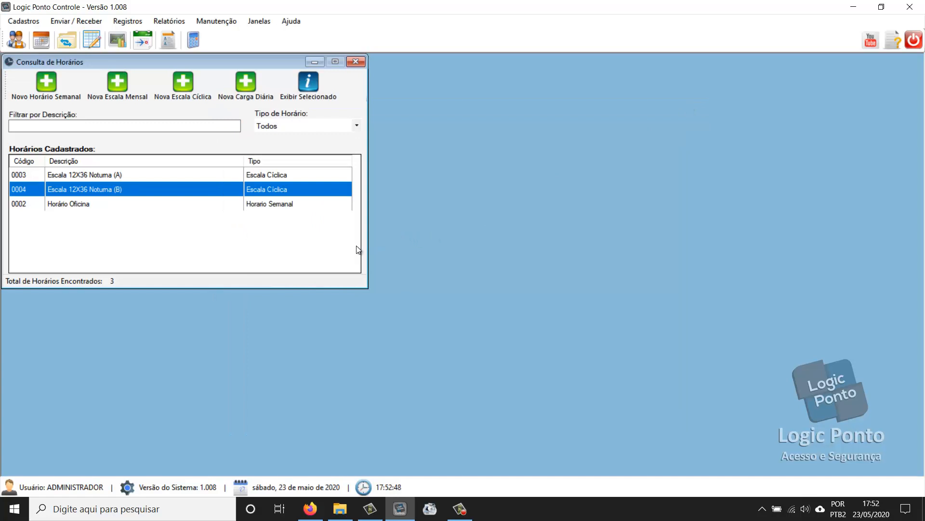